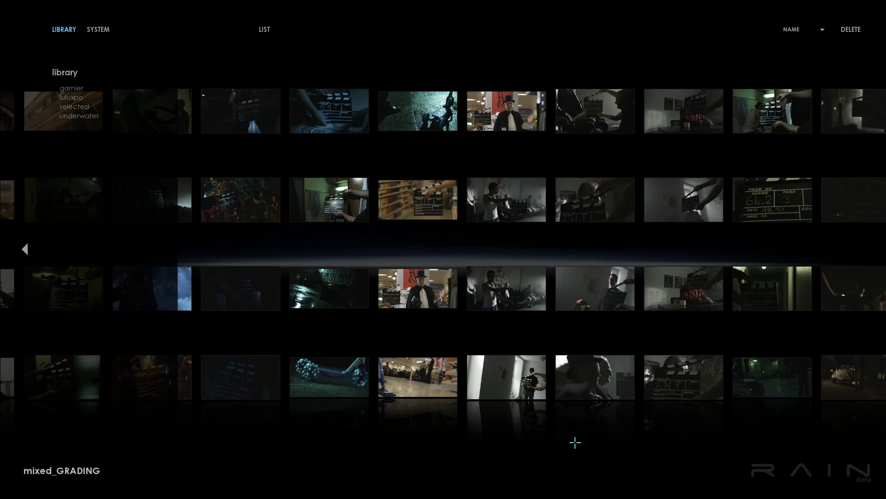
Browse the clip library and inspect the general properties of clip A034_C007_1017T5_001
{"action": "left_click_drag", "start_coordinate": [576, 437], "coordinate": [423, 440]}
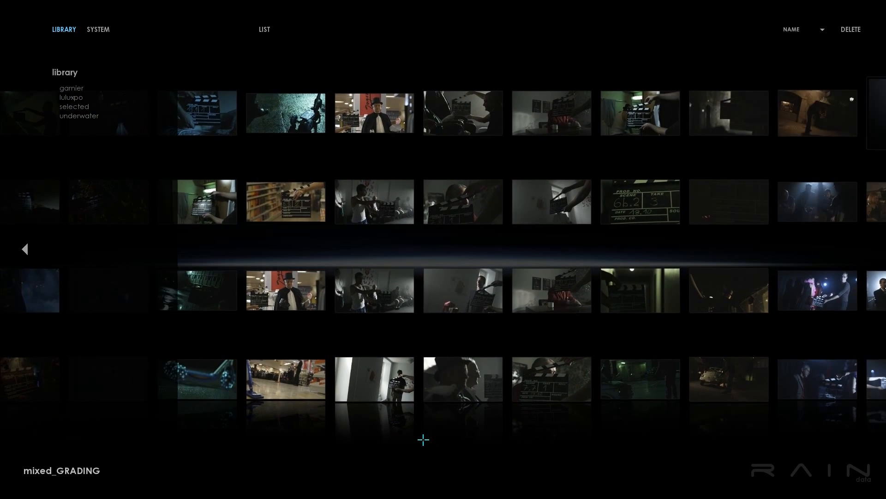
{"action": "right_click", "coordinate": [492, 291]}
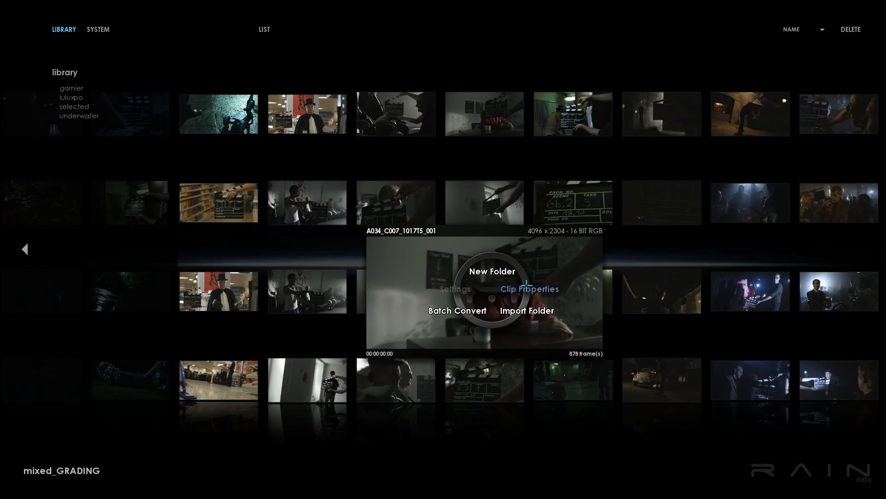
{"action": "left_click", "coordinate": [526, 285]}
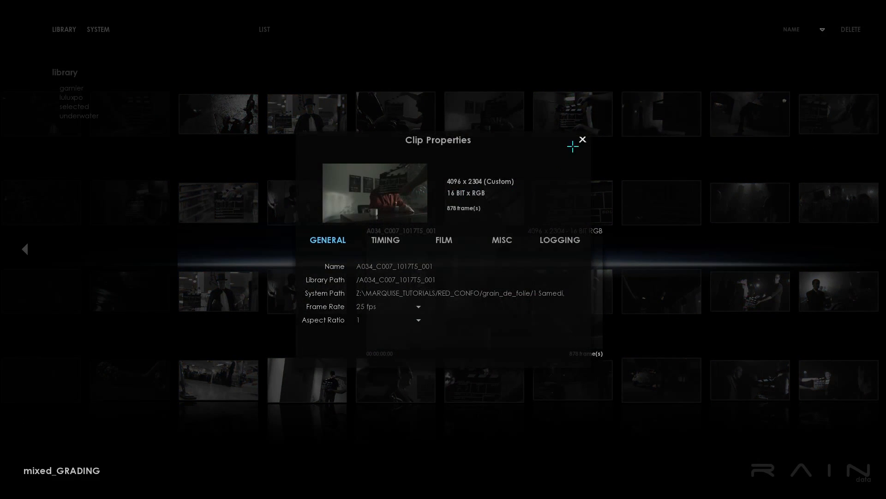
{"action": "left_click", "coordinate": [581, 140]}
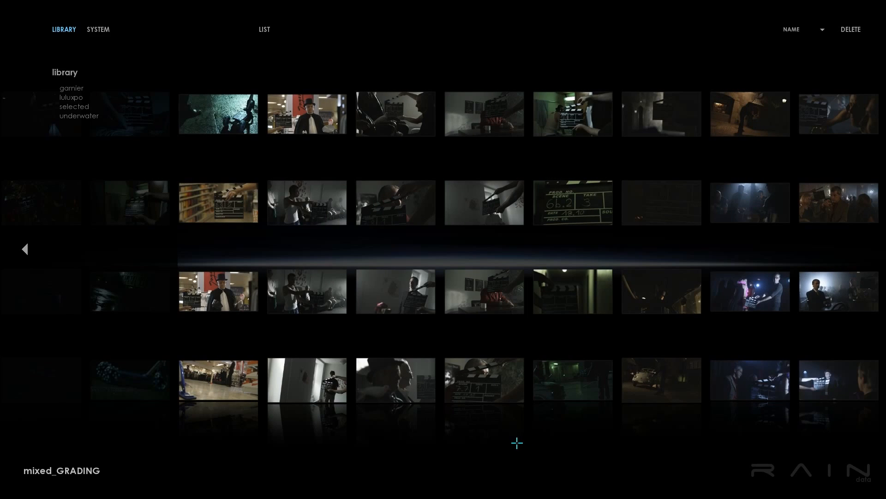
Switch from the library to the timeline player and display the REDCAM grading controls for the current shot
{"action": "right_click", "coordinate": [517, 443]}
{"action": "left_click", "coordinate": [491, 440]}
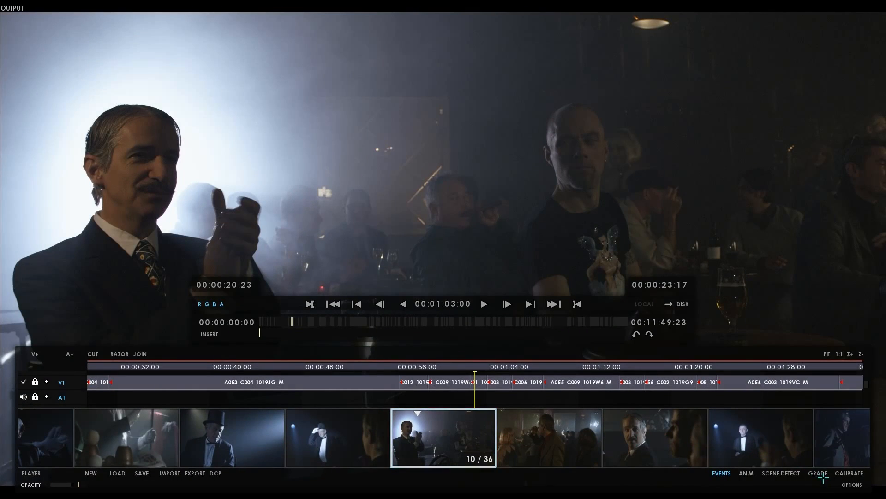
{"action": "left_click", "coordinate": [818, 473]}
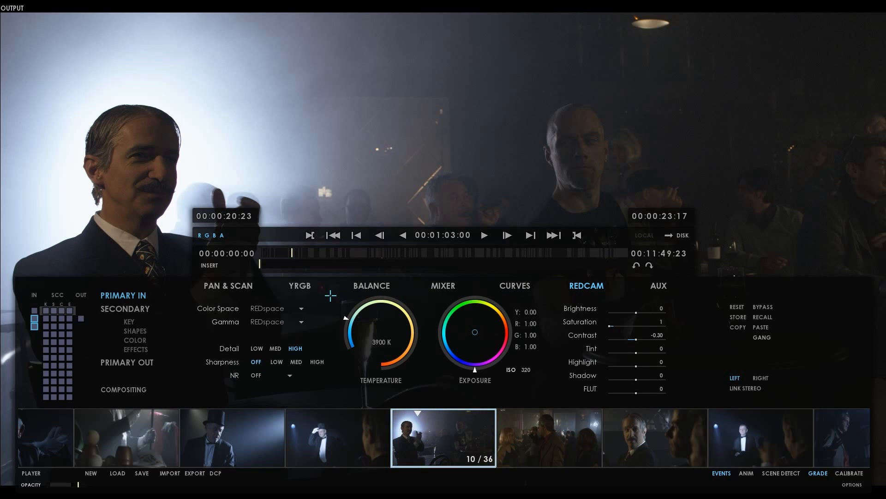
{"action": "left_click", "coordinate": [514, 287]}
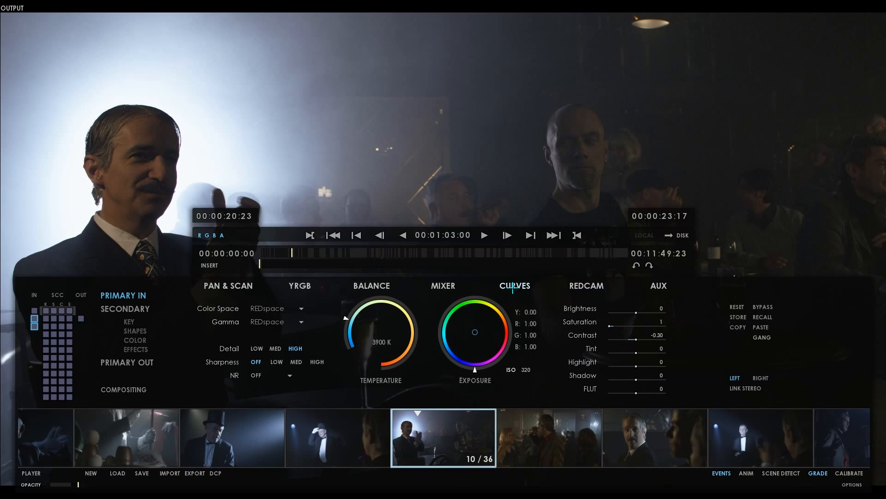
{"action": "left_click", "coordinate": [455, 286]}
{"action": "left_click", "coordinate": [514, 286]}
{"action": "left_click", "coordinate": [586, 286]}
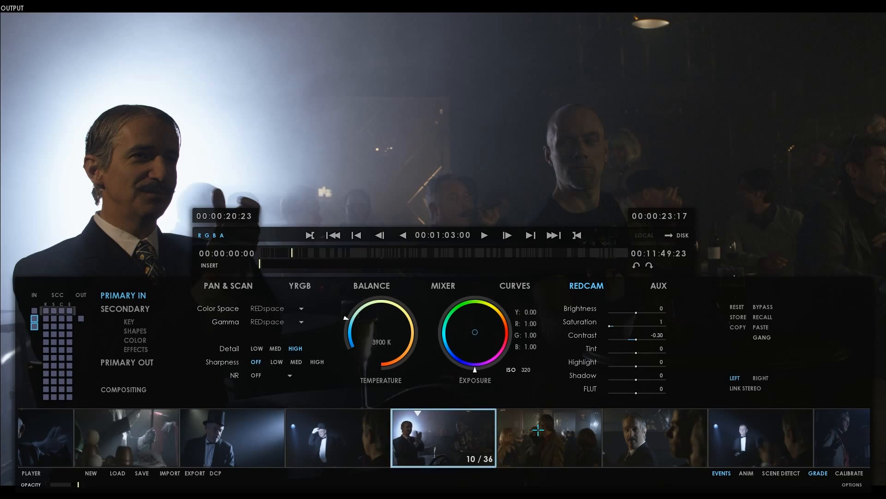
Find the first close-up of the man in the red jacket among all shots and set its colour temperature to about 2103 K
{"action": "key", "text": "Tab"}
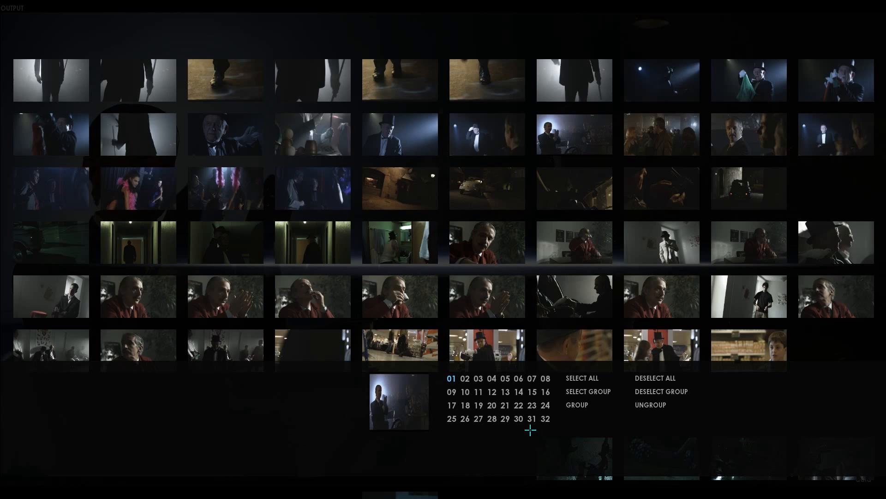
{"action": "scroll", "coordinate": [530, 262], "scroll_direction": "down", "scroll_amount": 1}
{"action": "scroll", "coordinate": [530, 262], "scroll_direction": "down", "scroll_amount": 5}
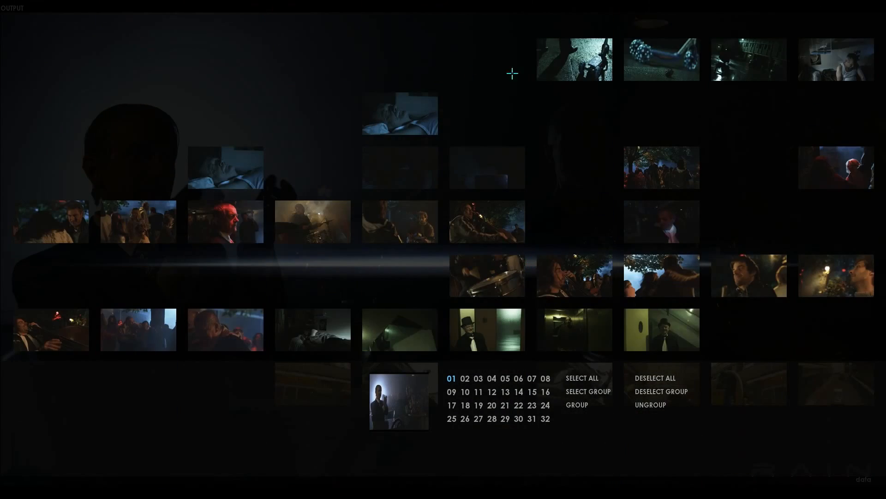
{"action": "scroll", "coordinate": [435, 198], "scroll_direction": "down", "scroll_amount": 2}
{"action": "scroll", "coordinate": [525, 246], "scroll_direction": "down", "scroll_amount": 5}
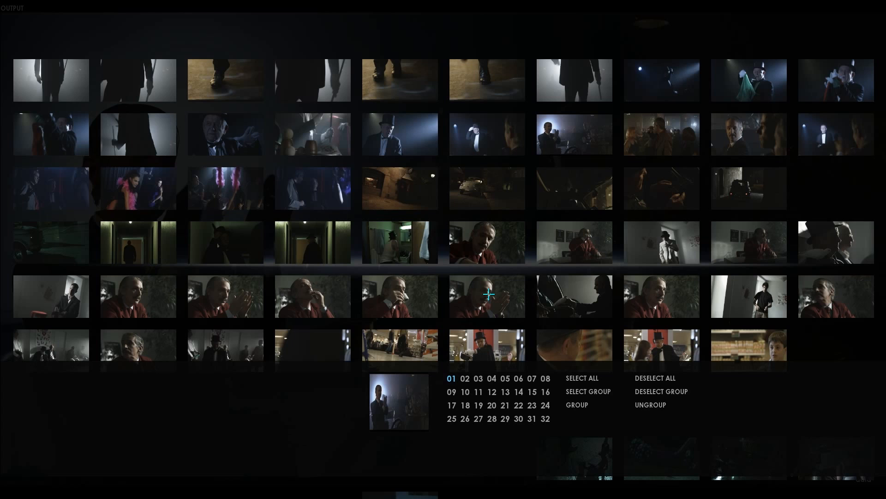
{"action": "left_click", "coordinate": [488, 242]}
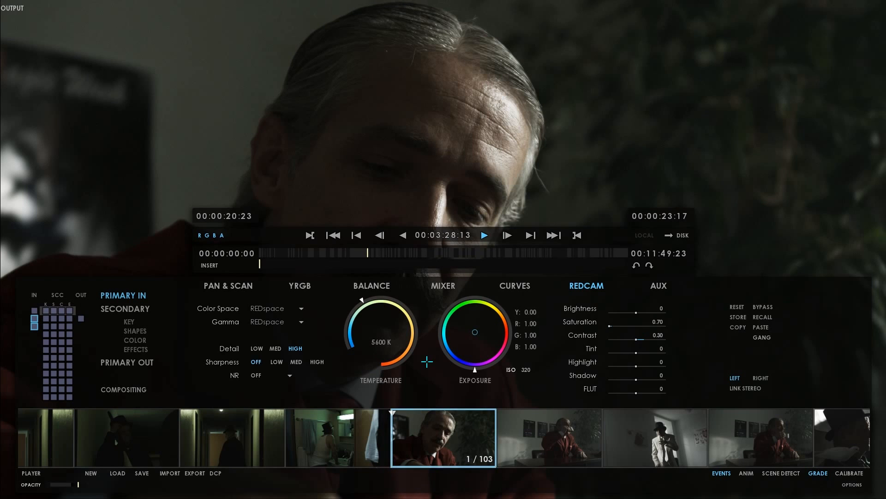
{"action": "left_click_drag", "start_coordinate": [361, 300], "coordinate": [355, 314]}
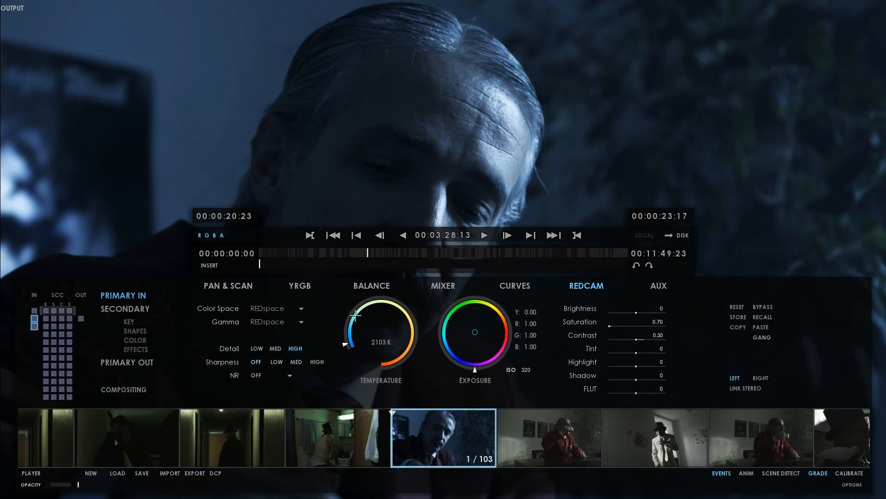
Open the shot of the man in red at 00:04:11:16 and copy the blue-toned close-up's grade onto it
{"action": "key", "text": "Tab"}
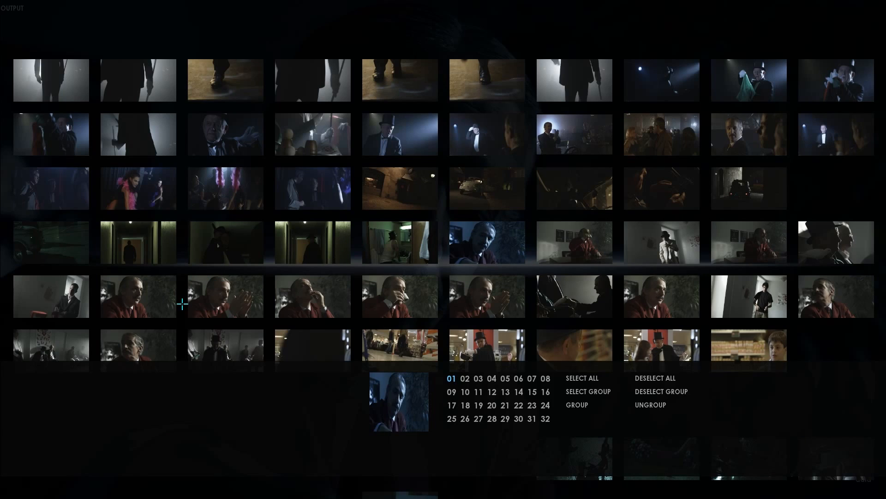
{"action": "scroll", "coordinate": [182, 303], "scroll_direction": "down", "scroll_amount": 3}
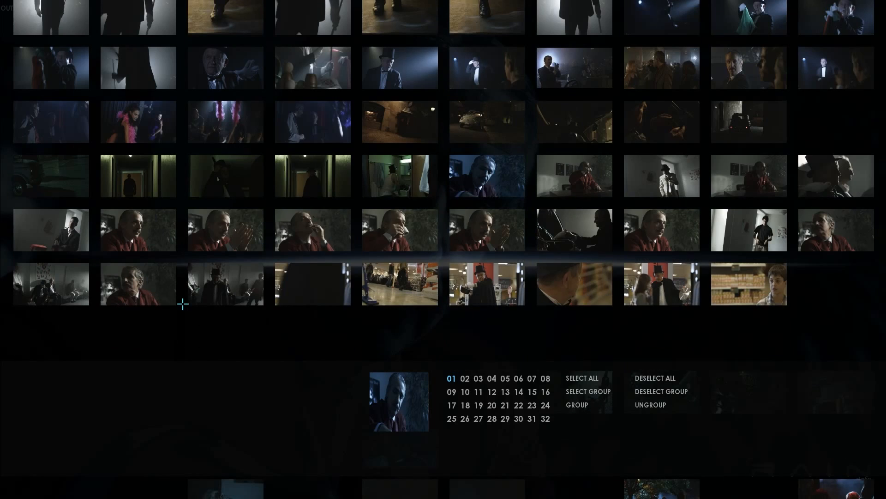
{"action": "left_click", "coordinate": [153, 289]}
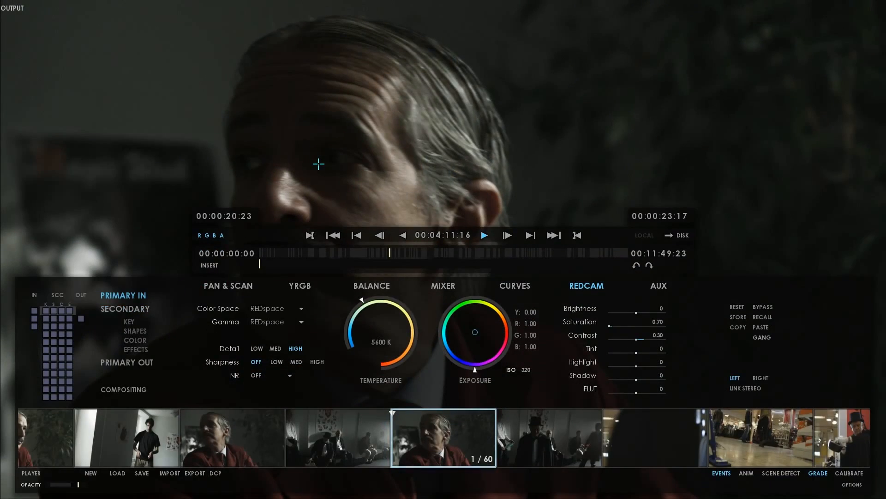
{"action": "key", "text": "Tab"}
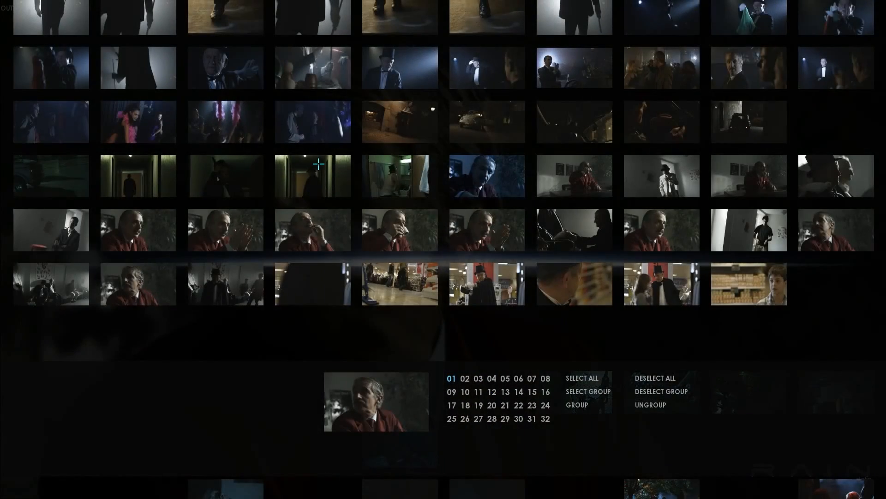
{"action": "scroll", "coordinate": [448, 251], "scroll_direction": "up", "scroll_amount": 1}
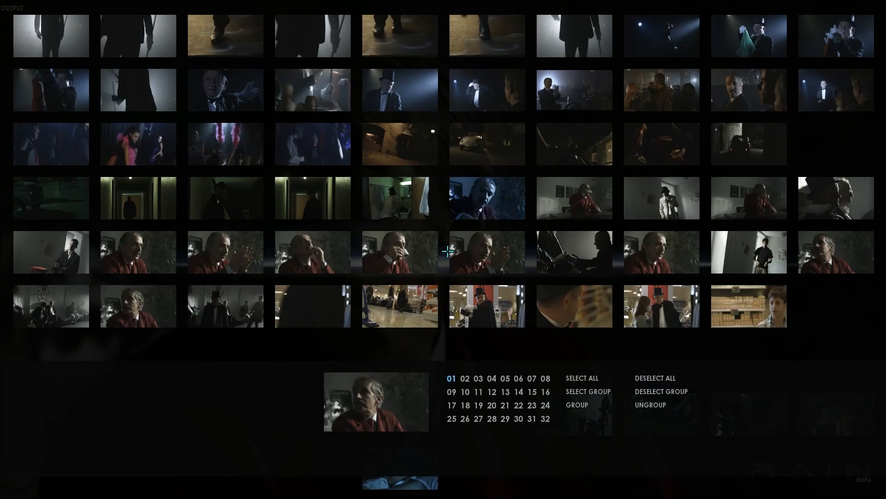
{"action": "left_click", "coordinate": [483, 197]}
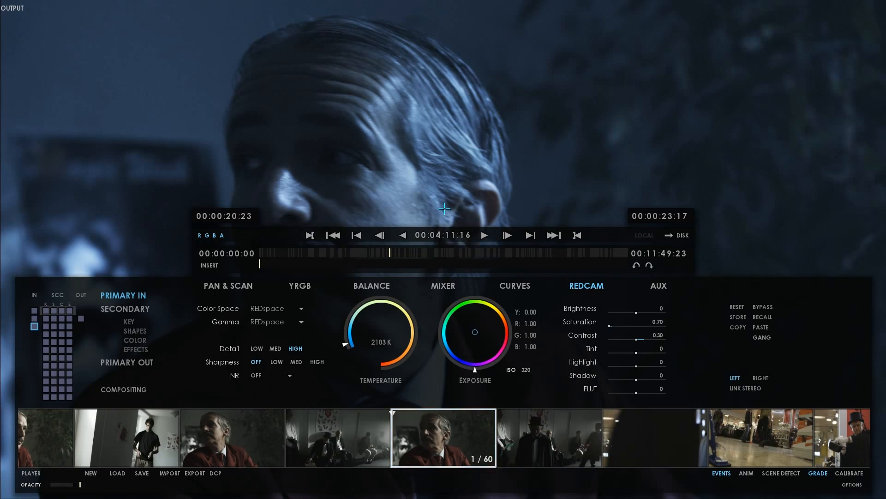
Select all eleven shots of the man in the red jacket in the storyboard and assign them to group 01
{"action": "key", "text": "Tab"}
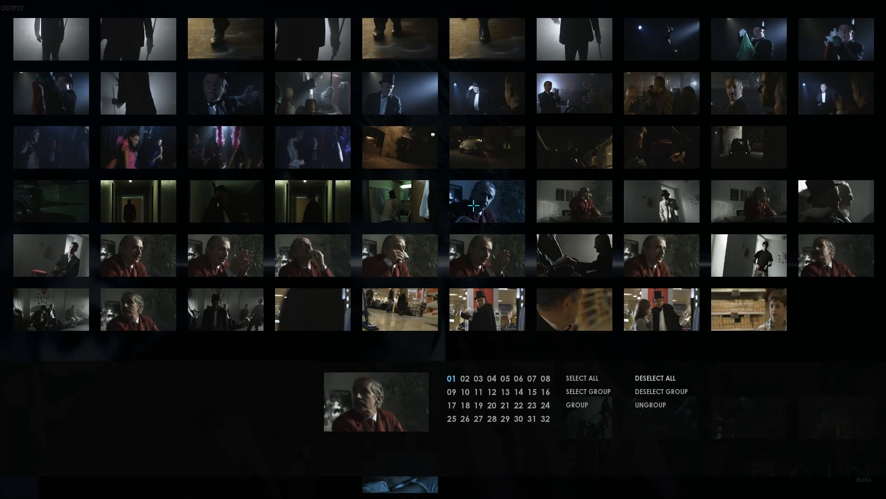
{"action": "left_click", "coordinate": [476, 206]}
{"action": "left_click", "coordinate": [584, 203], "text": "ctrl"}
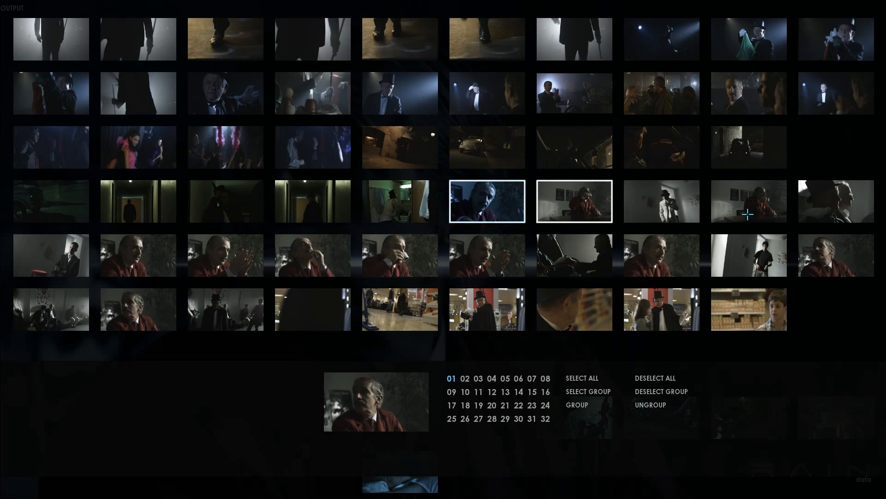
{"action": "left_click", "coordinate": [749, 201], "text": "ctrl"}
{"action": "left_click", "coordinate": [836, 255], "text": "ctrl"}
{"action": "left_click", "coordinate": [661, 255], "text": "ctrl"}
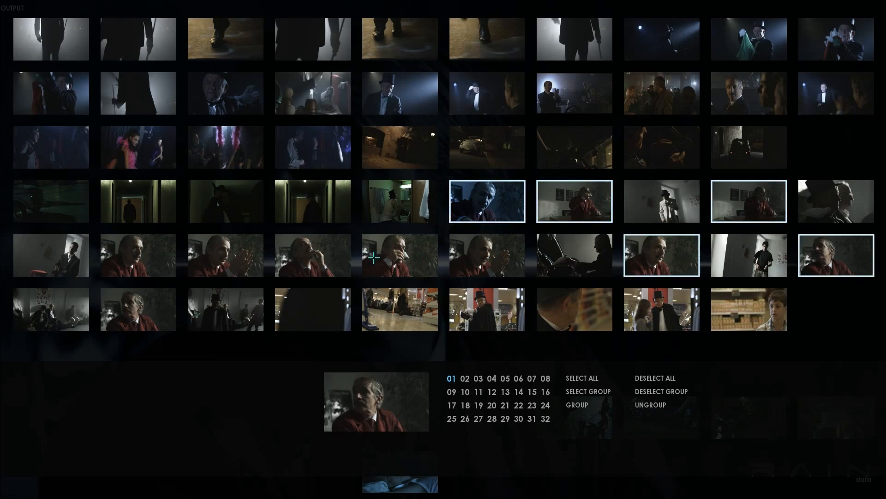
{"action": "left_click", "coordinate": [487, 256], "text": "ctrl"}
{"action": "left_click", "coordinate": [400, 256], "text": "ctrl"}
{"action": "left_click", "coordinate": [313, 256], "text": "ctrl"}
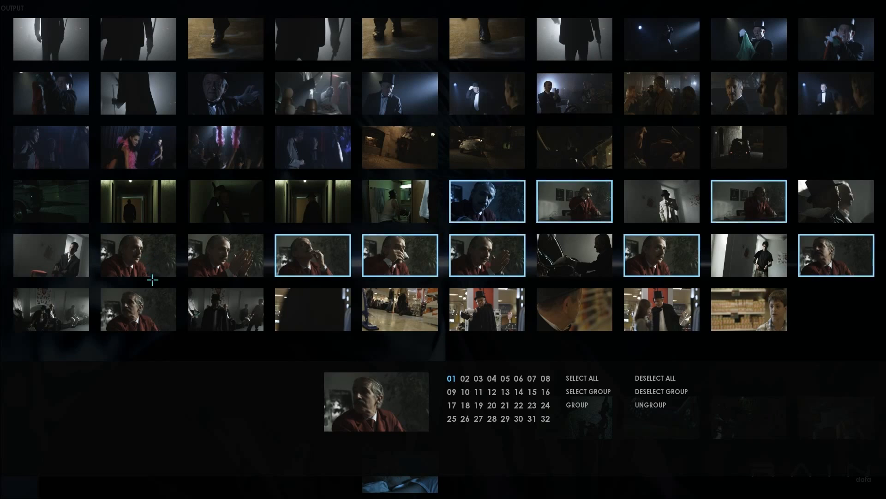
{"action": "left_click", "coordinate": [240, 257], "text": "ctrl"}
{"action": "left_click", "coordinate": [139, 259], "text": "ctrl"}
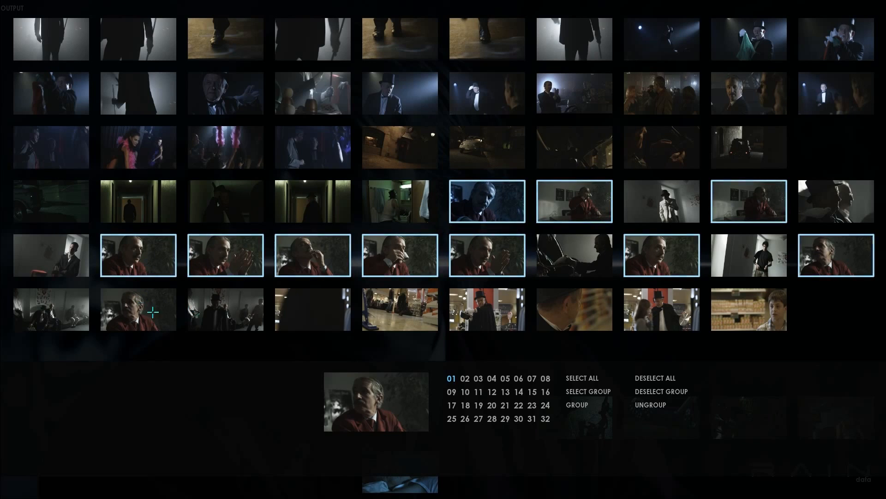
{"action": "left_click", "coordinate": [148, 314], "text": "ctrl"}
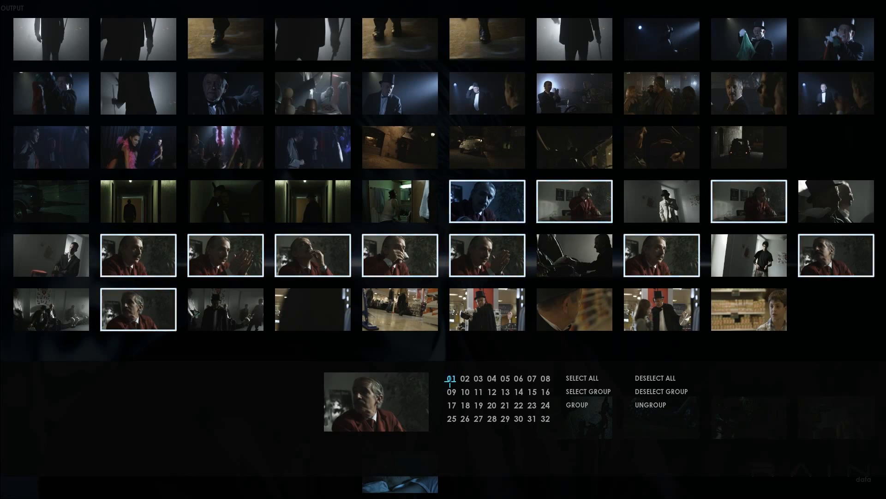
{"action": "left_click", "coordinate": [584, 412]}
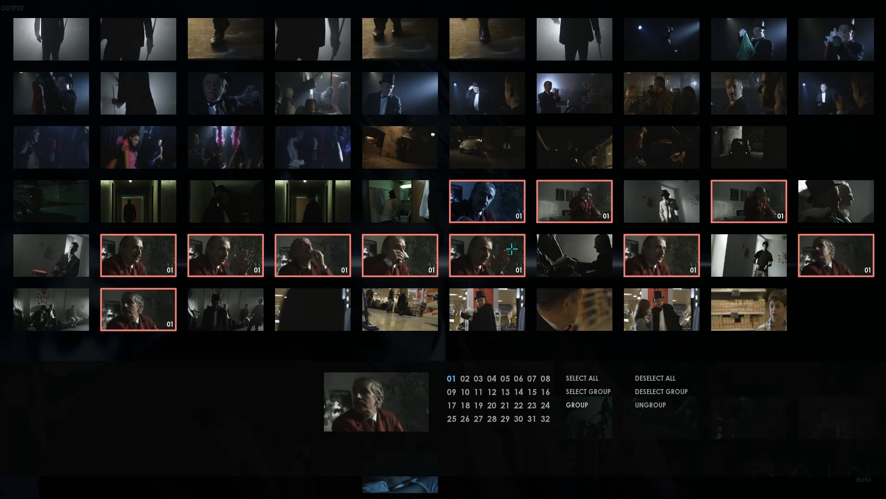
Turn on ganged grading and, from the group 01 shot at 00:03:51:02, set the colour temperature to about 2138 K
{"action": "key", "text": "Escape"}
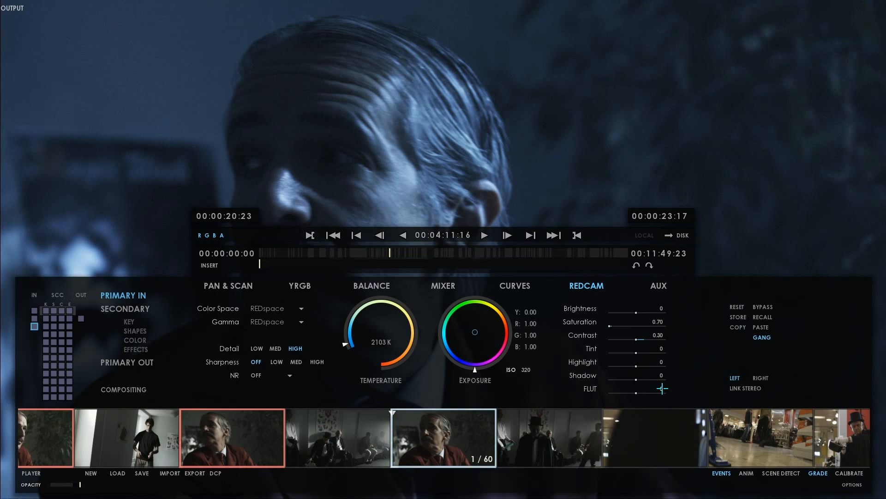
{"action": "key", "text": "g"}
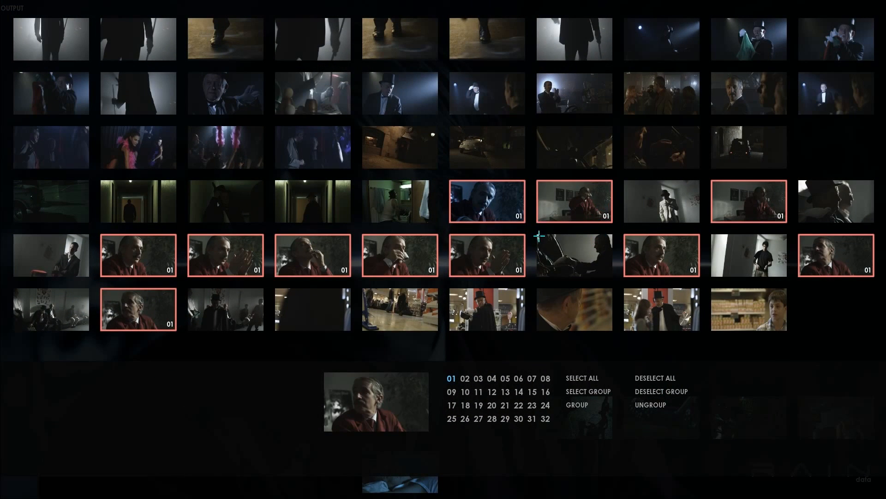
{"action": "double_click", "coordinate": [146, 252]}
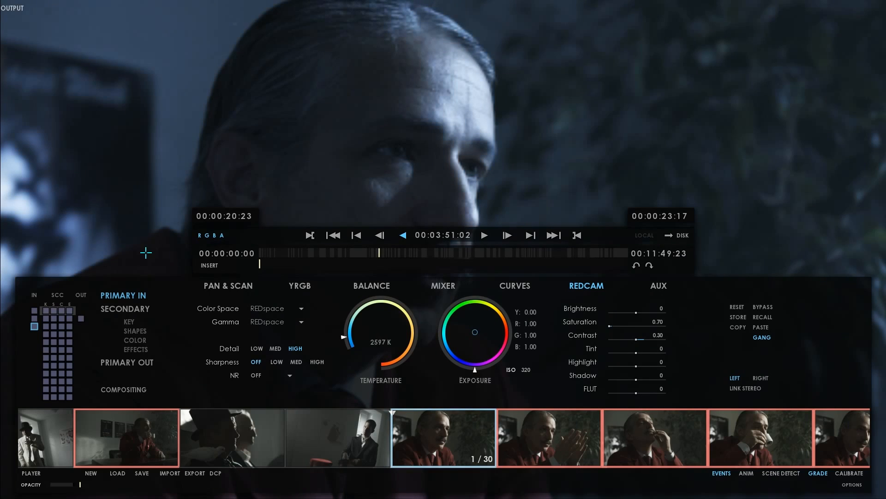
{"action": "left_click_drag", "start_coordinate": [146, 252], "coordinate": [135, 252]}
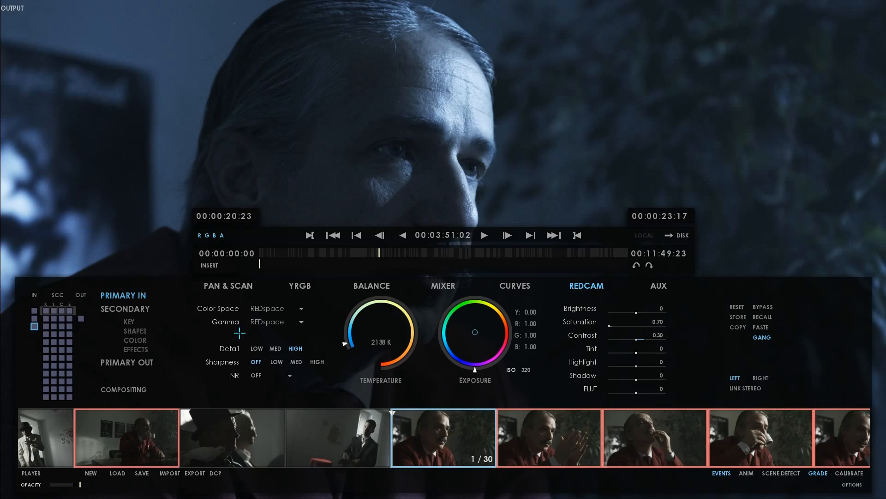
Set the ganged shots' gamma to Rec709 and play through the following shots to check the grade
{"action": "left_click", "coordinate": [280, 322]}
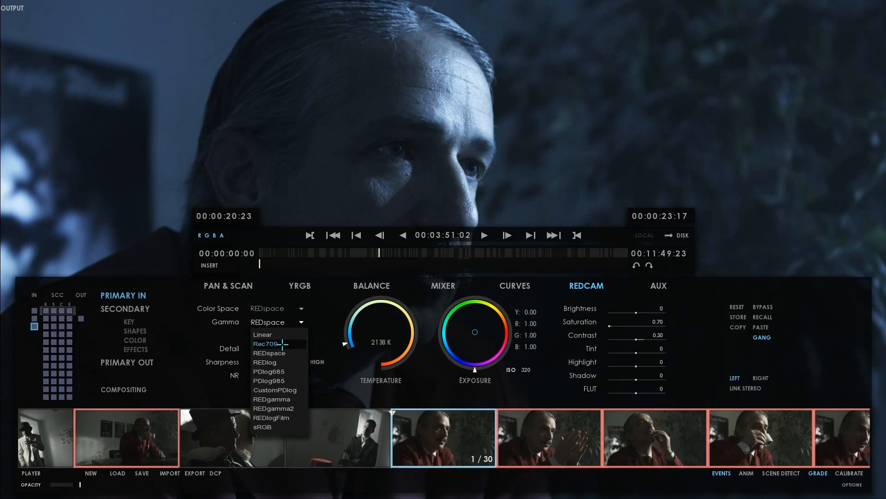
{"action": "left_click", "coordinate": [282, 343]}
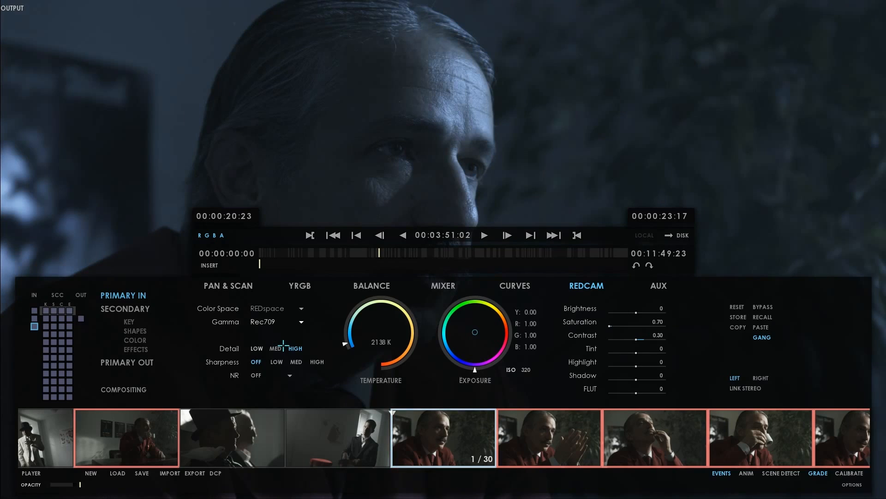
{"action": "left_click", "coordinate": [295, 348]}
{"action": "key", "text": "space"}
{"action": "key", "text": "space"}
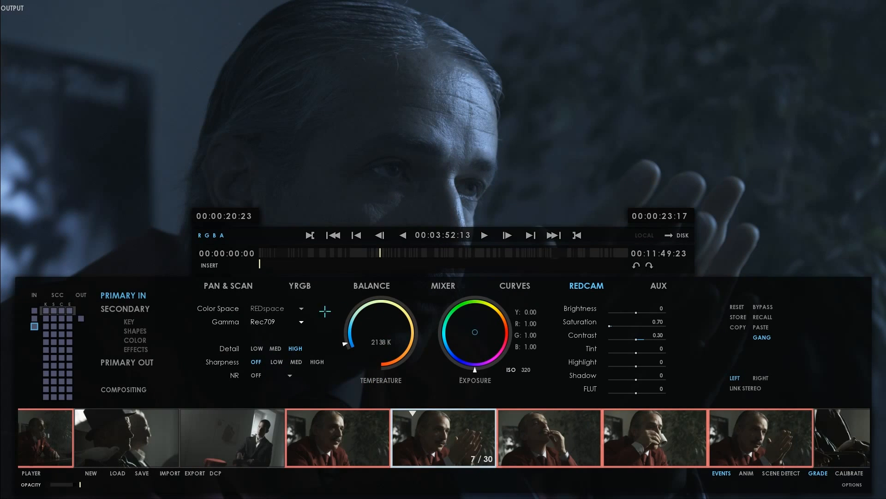
{"action": "key", "text": "space"}
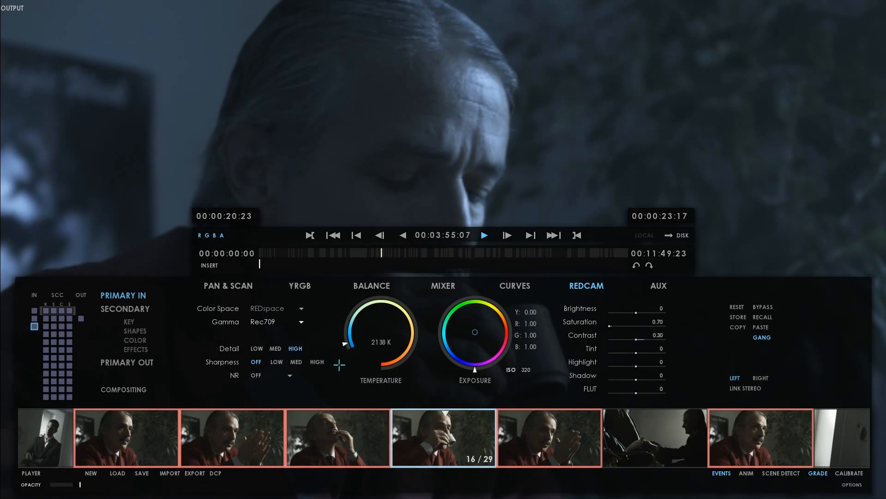
{"action": "key", "text": "space"}
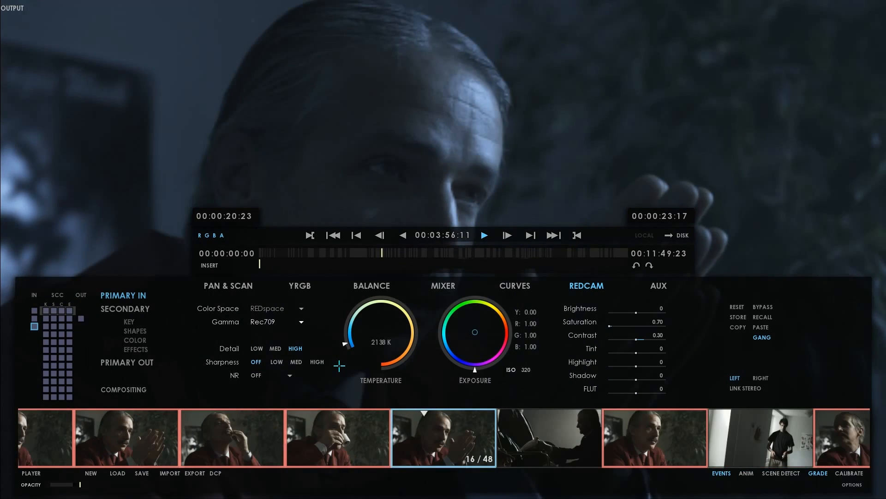
Save the current shot's grade to the mixed_GRADING grade library and rename the new preset redCOAT_blue
{"action": "key", "text": "space"}
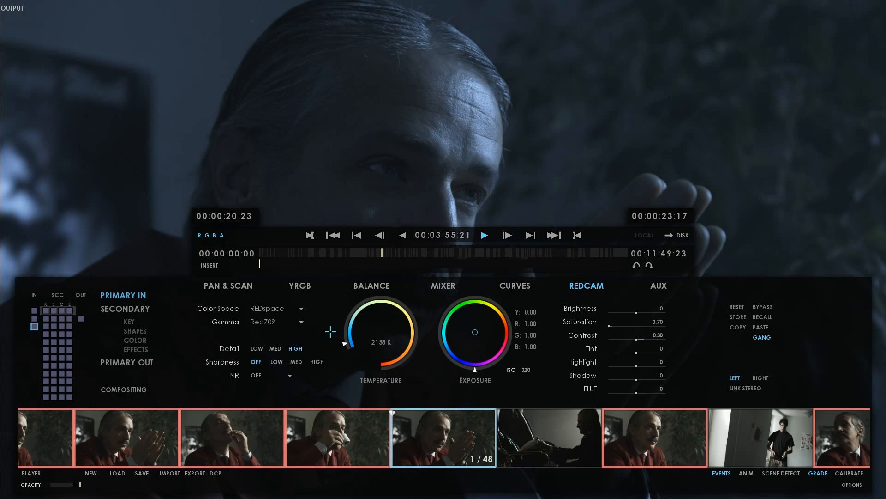
{"action": "key", "text": "g"}
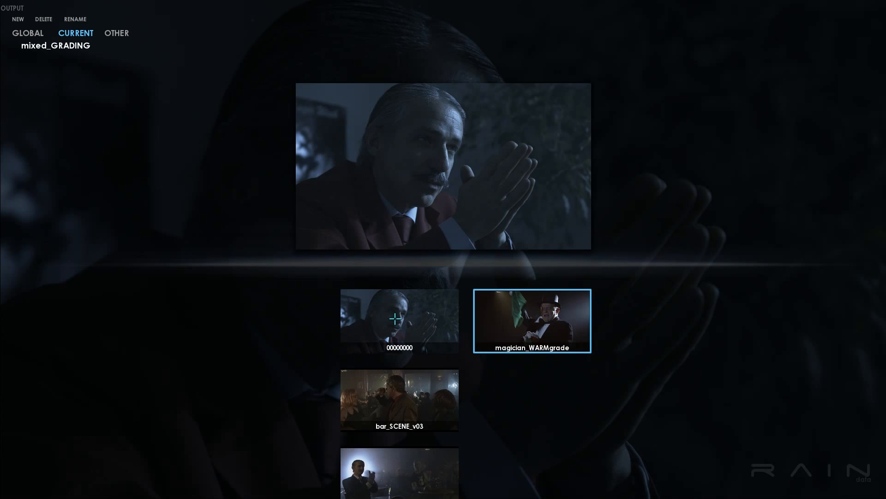
{"action": "left_click", "coordinate": [393, 334]}
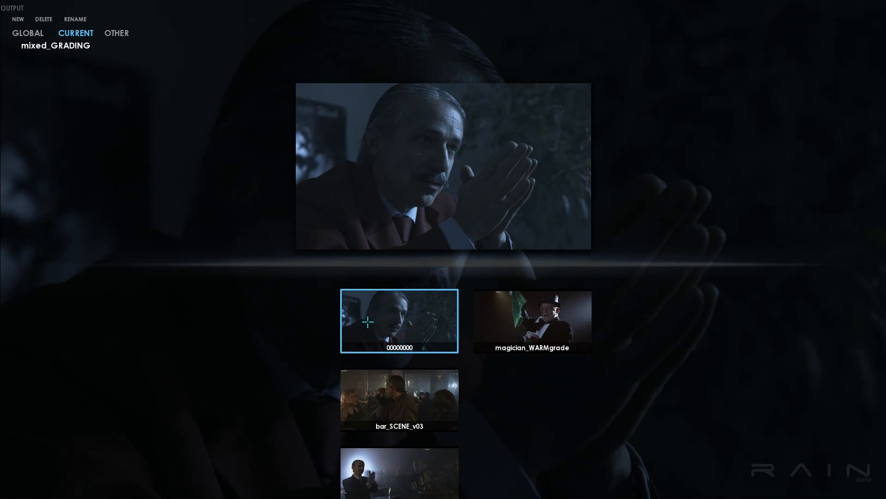
{"action": "right_click", "coordinate": [387, 319]}
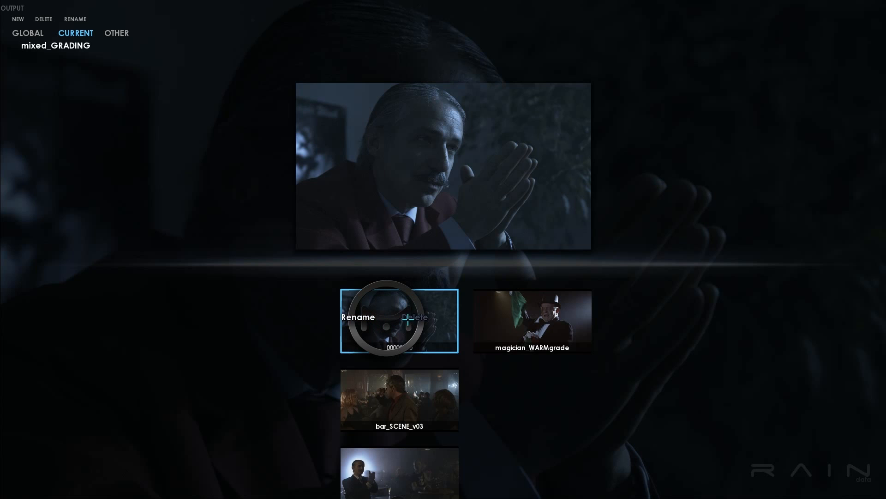
{"action": "left_click", "coordinate": [372, 318]}
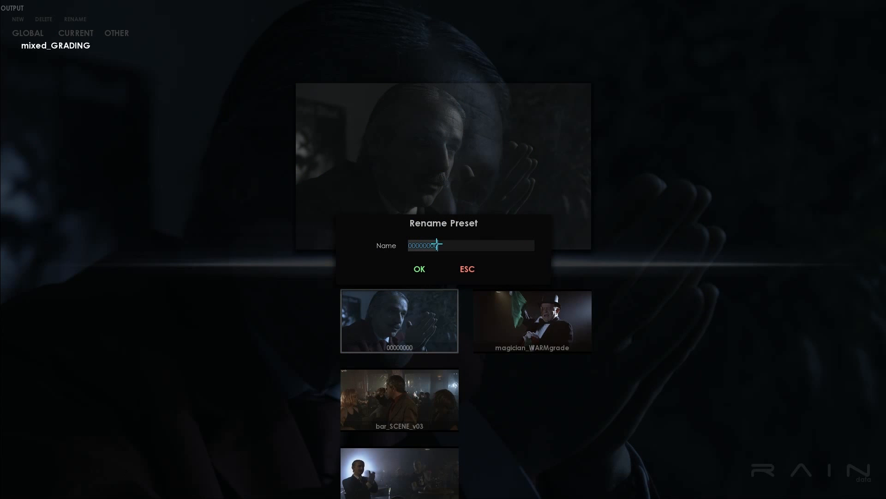
{"action": "type", "text": "red"}
{"action": "type", "text": "COR"}
{"action": "type", "text": "T_blue"}
{"action": "left_click", "coordinate": [421, 270]}
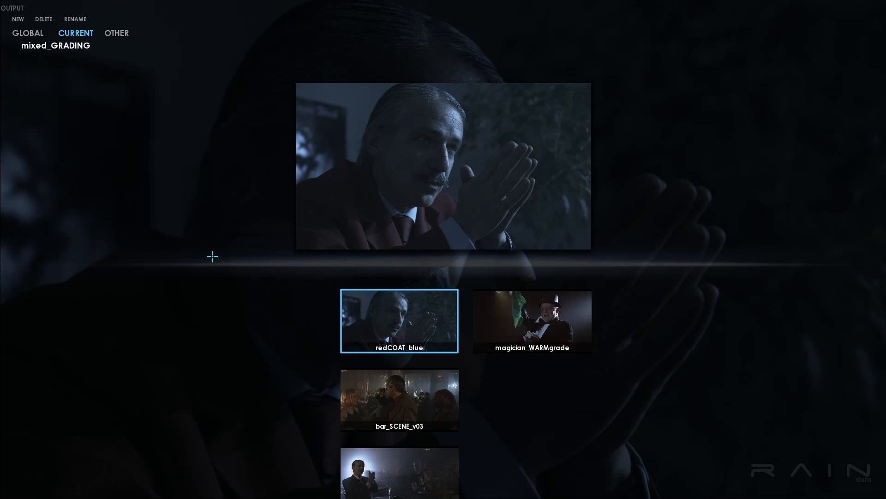
Copy the redCOAT_v01 preset from the red_CONFORMING project's grade library into the current project's library
{"action": "left_click", "coordinate": [117, 32]}
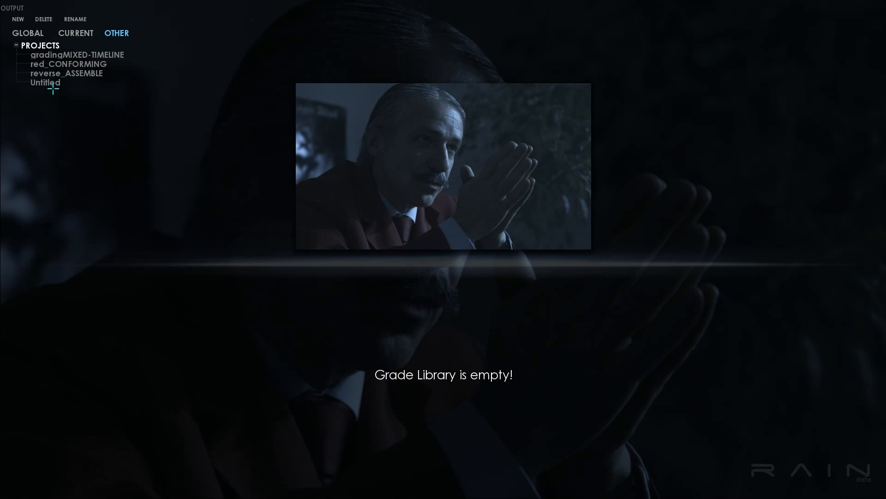
{"action": "left_click", "coordinate": [53, 73]}
{"action": "left_click", "coordinate": [53, 64]}
{"action": "double_click", "coordinate": [57, 63]}
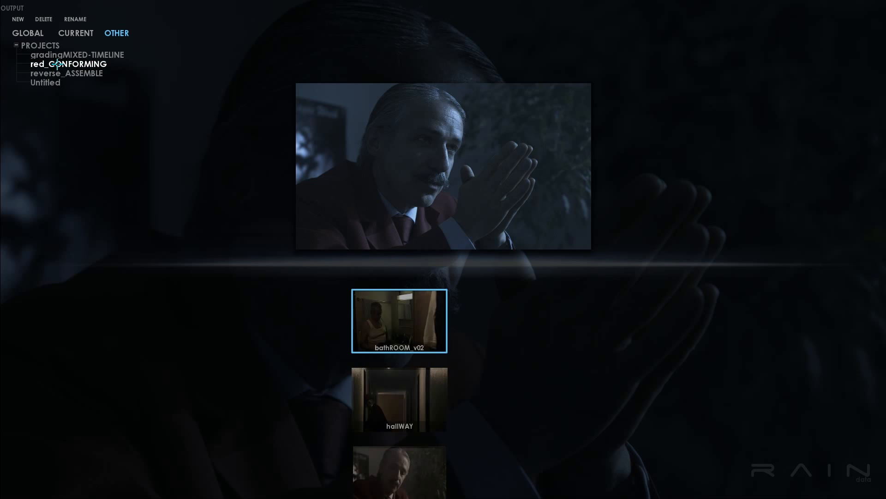
{"action": "left_click", "coordinate": [383, 463]}
{"action": "left_click_drag", "start_coordinate": [294, 431], "coordinate": [505, 377]}
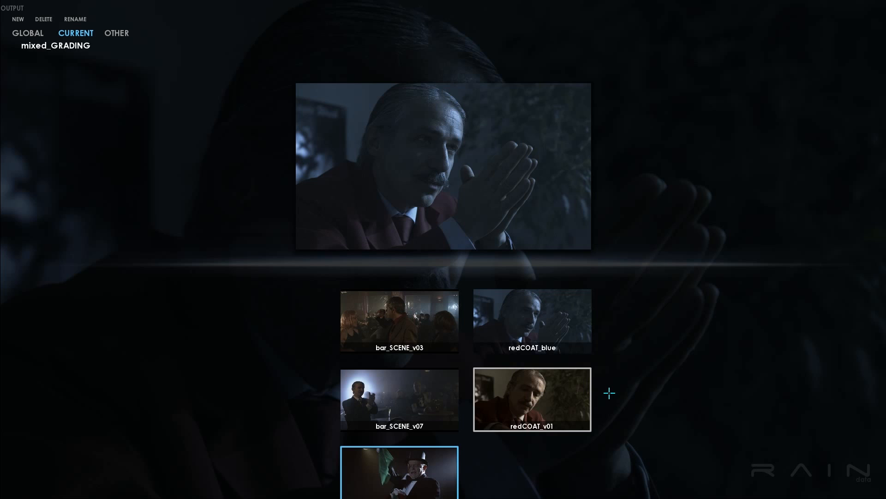
Apply the redCOAT_v01 preset from the grade library to the shot at 00:03:55:21
{"action": "left_click", "coordinate": [550, 398]}
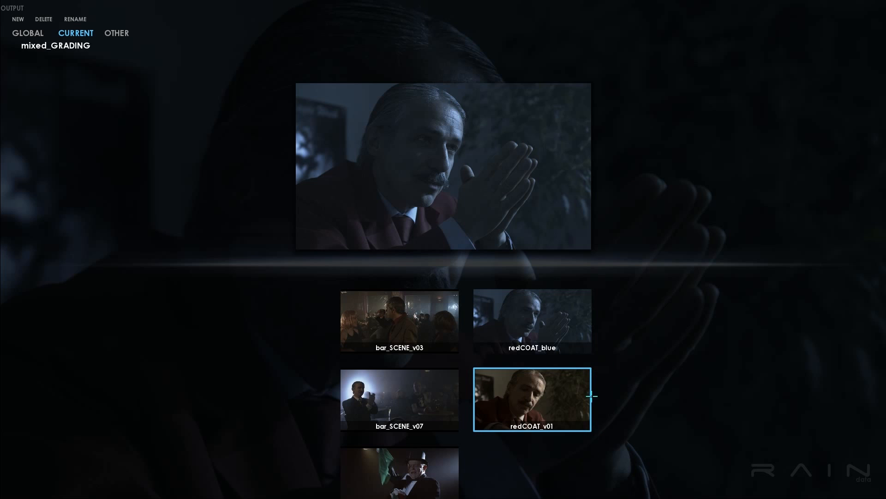
{"action": "double_click", "coordinate": [537, 395]}
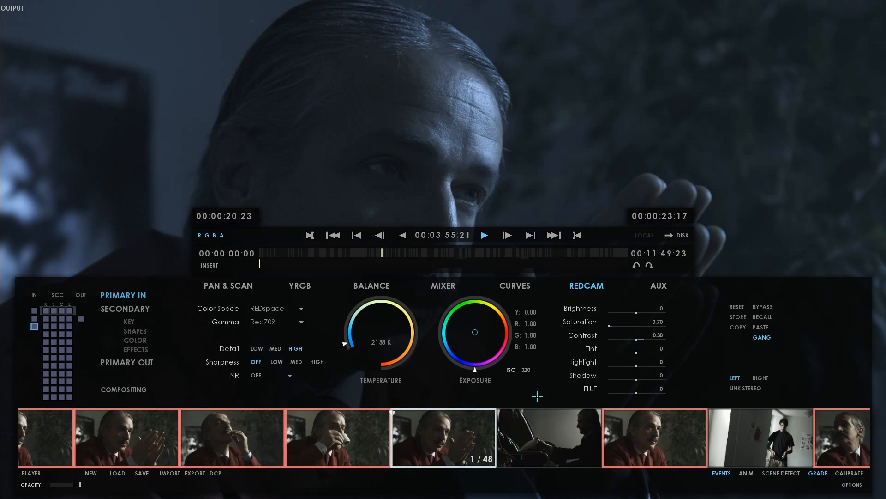
{"action": "key", "text": "space"}
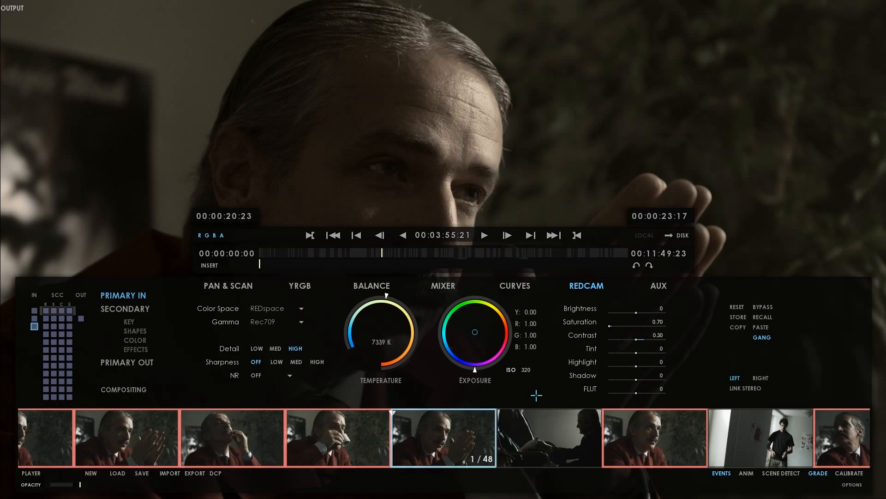
{"action": "key", "text": "g"}
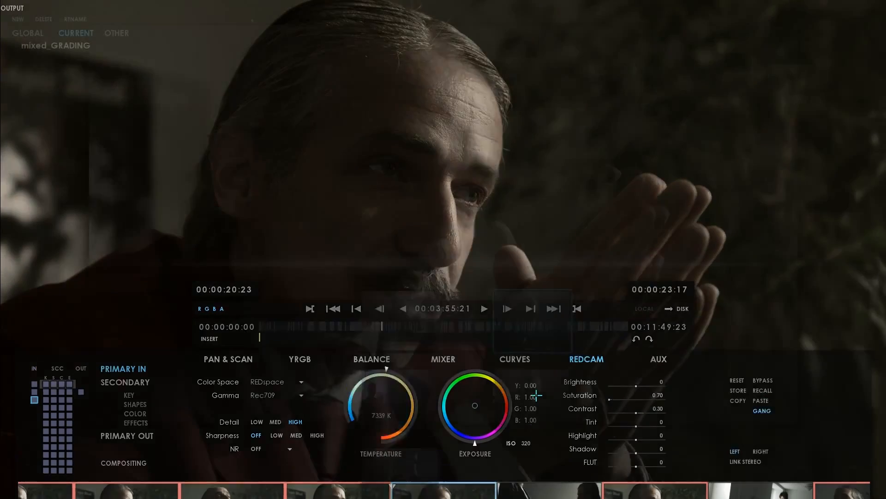
{"action": "left_click", "coordinate": [536, 395]}
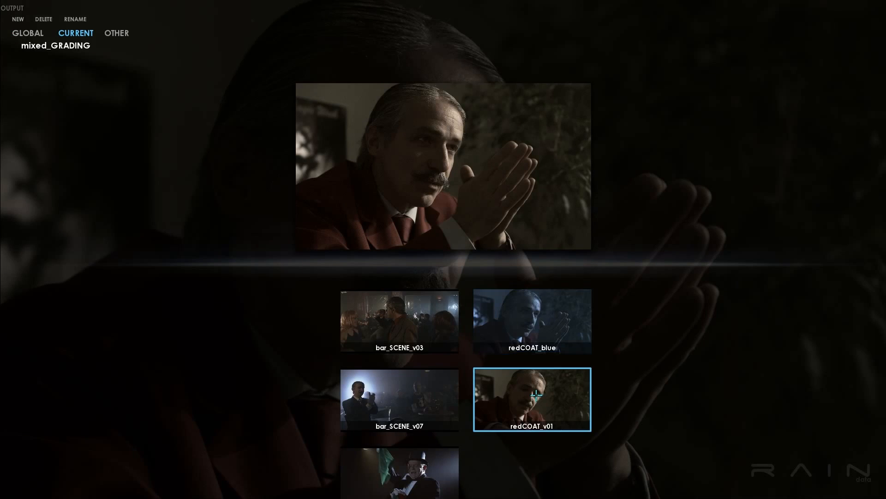
{"action": "left_click", "coordinate": [566, 390]}
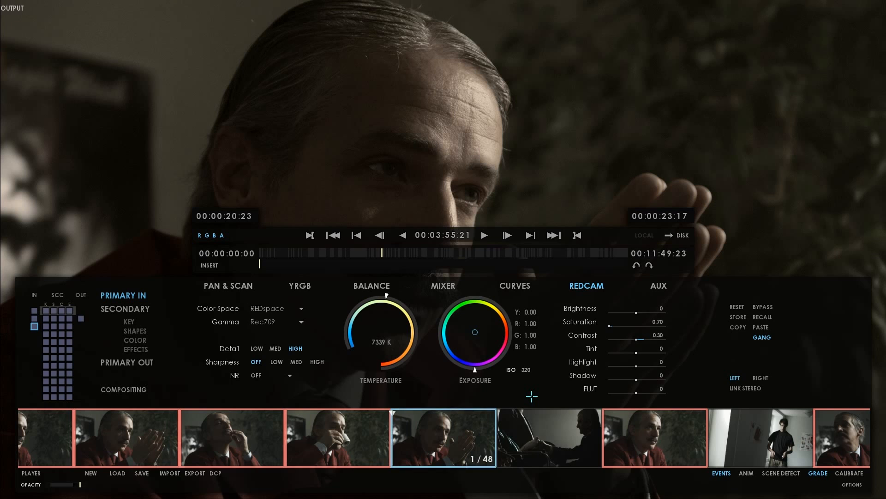
Show the preset strip below the storyboard and compare redCOAT_blue and bar_SCENE_v07 on the shot, finishing on redCOAT_v01
{"action": "key", "text": "F11"}
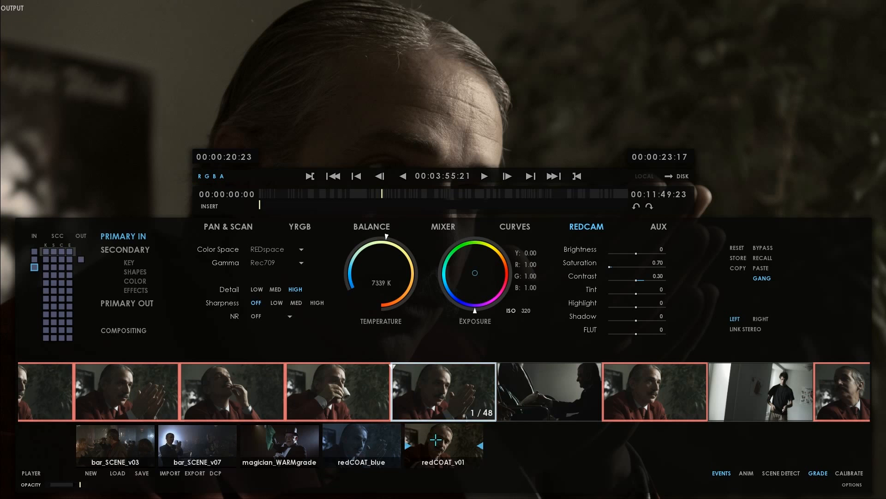
{"action": "left_click", "coordinate": [362, 442]}
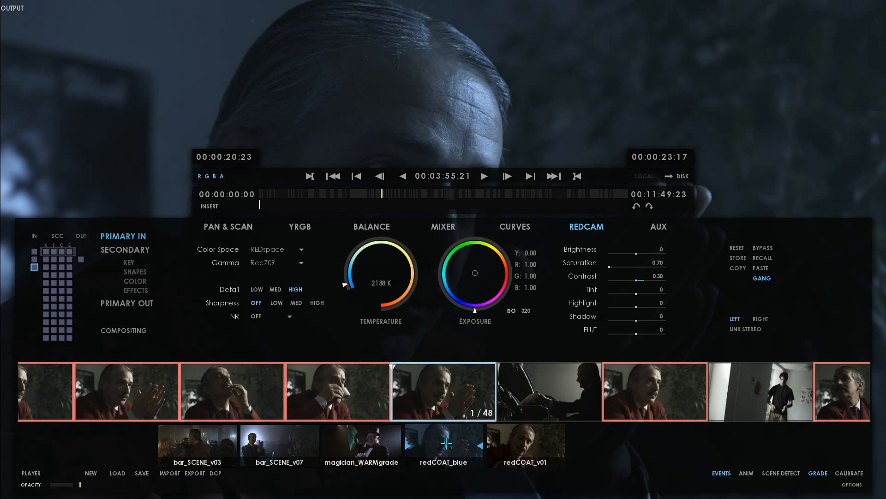
{"action": "left_click", "coordinate": [508, 444]}
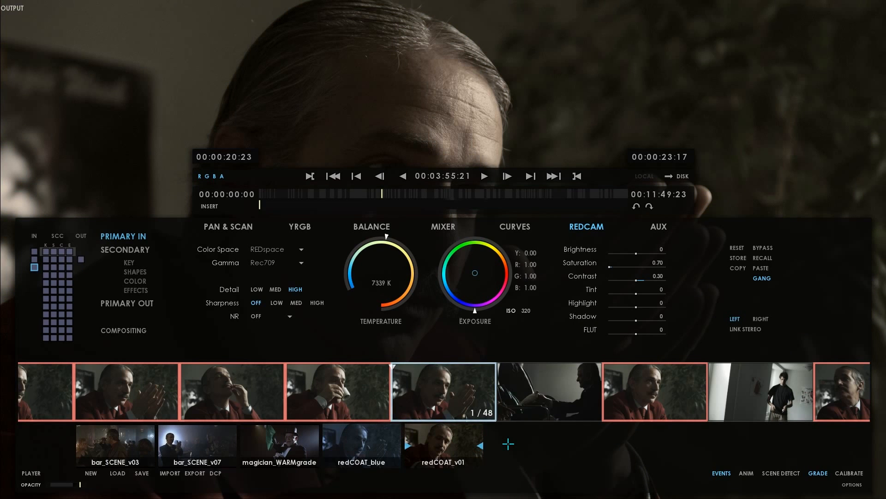
{"action": "left_click", "coordinate": [364, 445]}
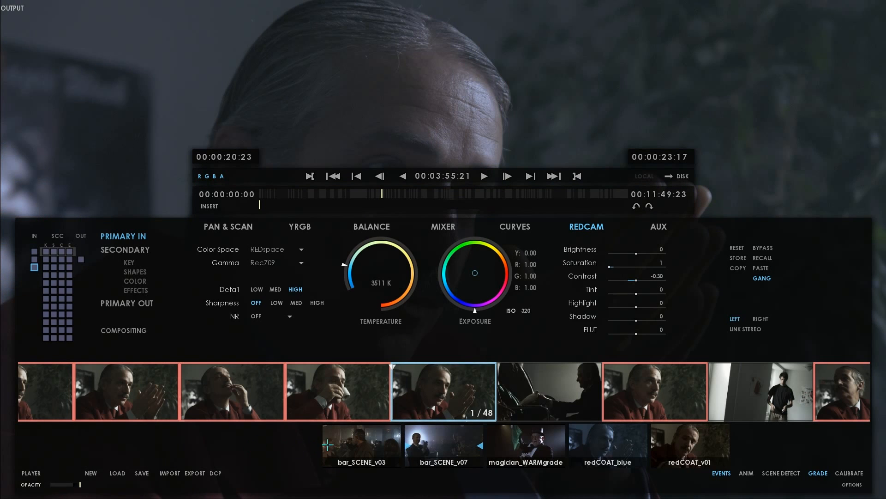
{"action": "left_click", "coordinate": [669, 439]}
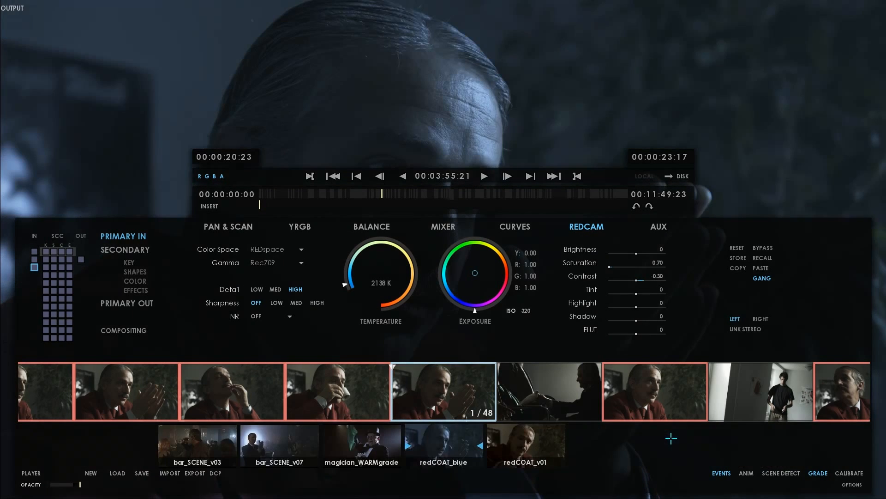
{"action": "left_click", "coordinate": [513, 438]}
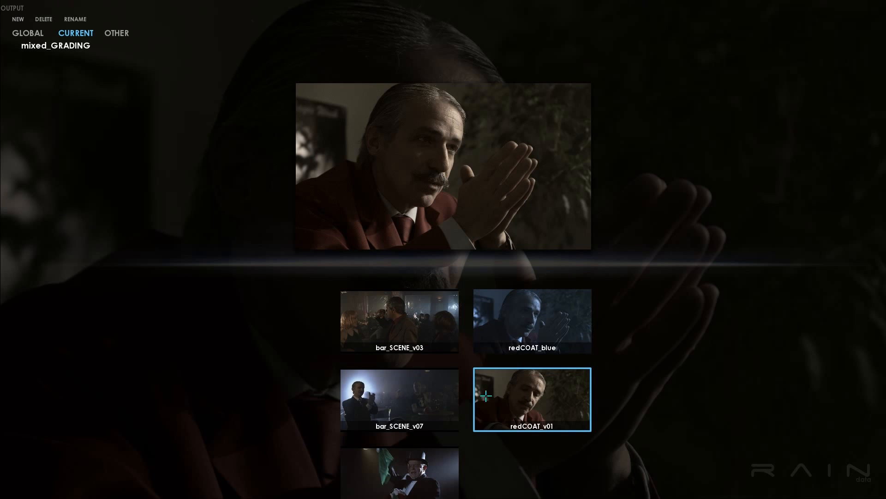
{"action": "right_click", "coordinate": [528, 400]}
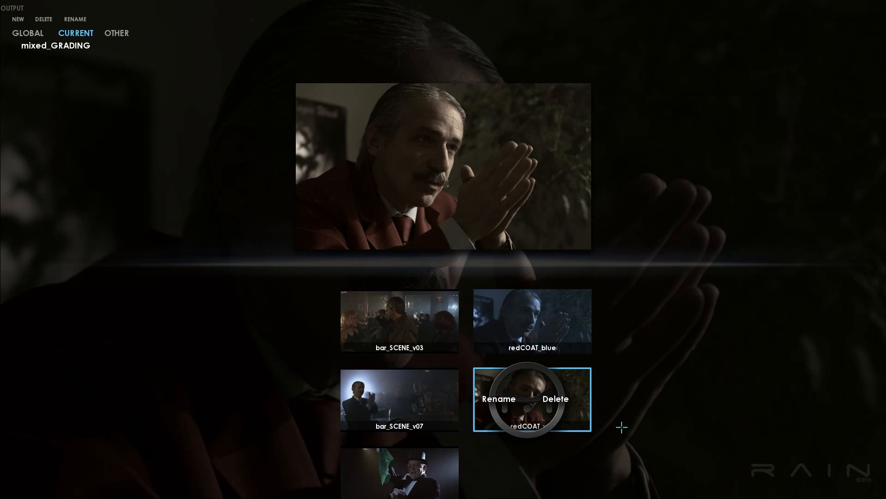
{"action": "left_click", "coordinate": [632, 395]}
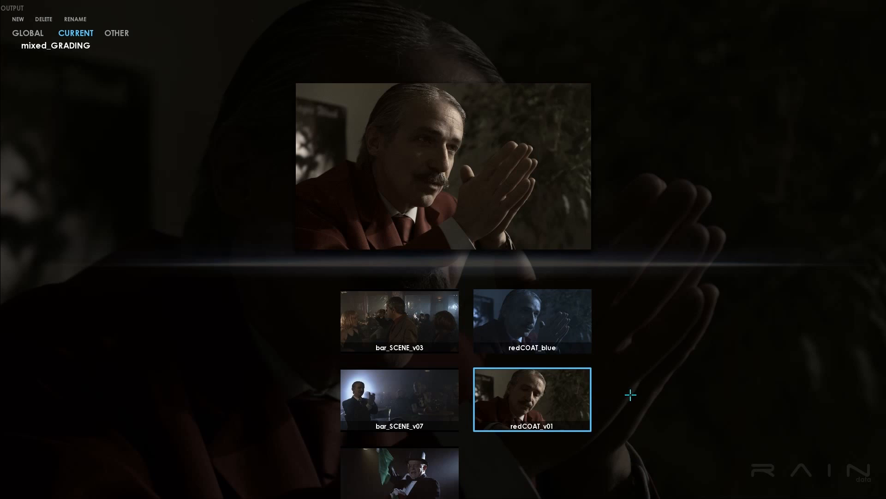
{"action": "left_click", "coordinate": [630, 395]}
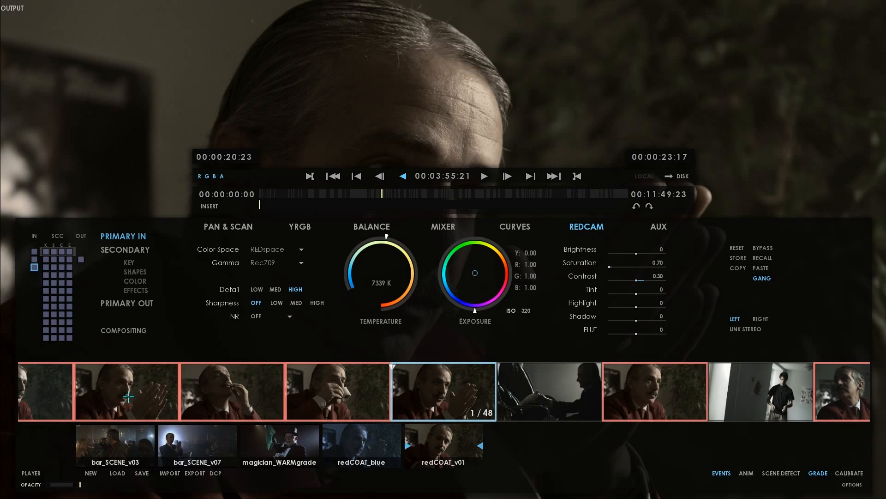
Go back through the timeline to the wide shot of the man in red beside the posters, at 00:03:36:10
{"action": "left_click_drag", "start_coordinate": [128, 396], "coordinate": [134, 397]}
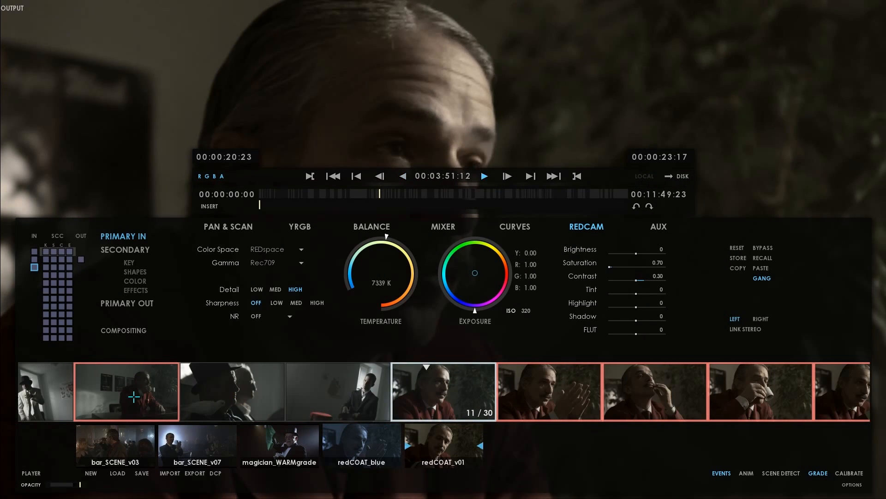
{"action": "scroll", "coordinate": [134, 397], "scroll_direction": "up", "scroll_amount": 10}
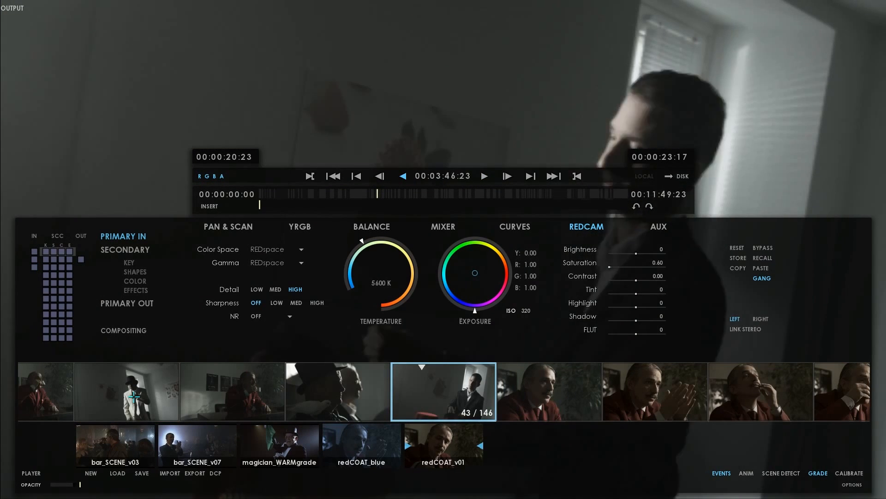
{"action": "left_click", "coordinate": [331, 394]}
{"action": "left_click", "coordinate": [335, 394]}
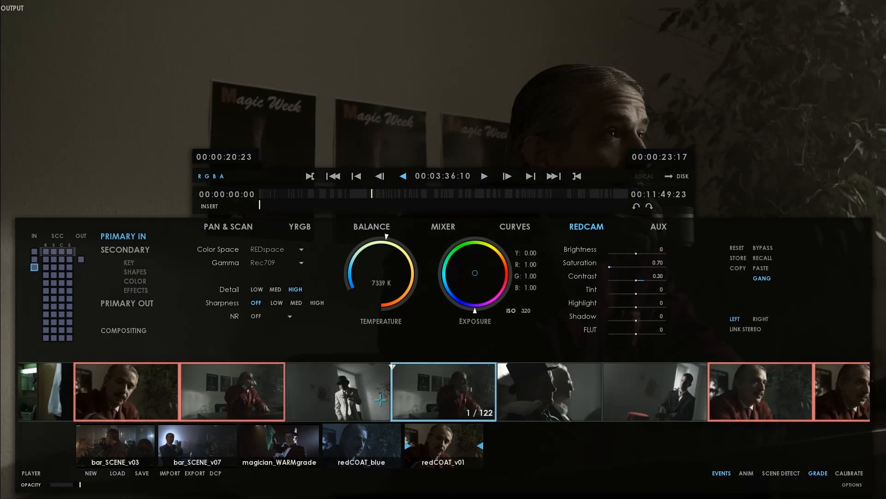
{"action": "left_click", "coordinate": [449, 404]}
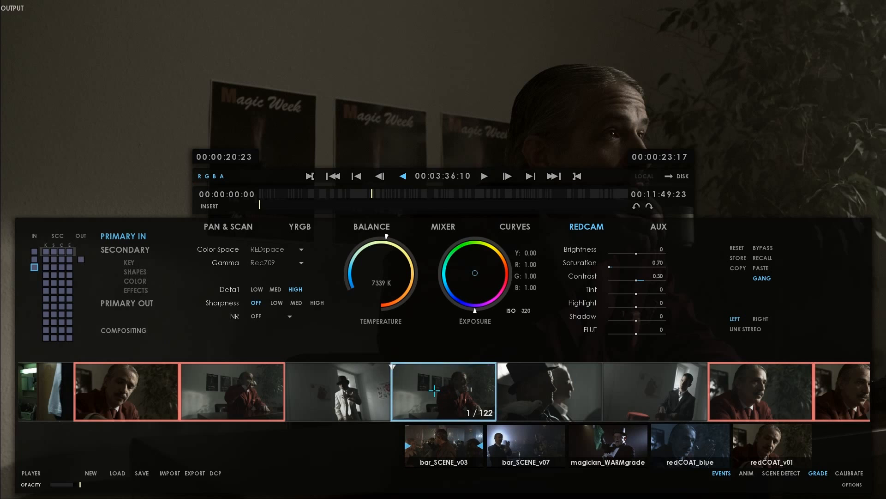
Store the shot's current grade as a version in the second slot of the lower row and recall it
{"action": "key", "text": "s"}
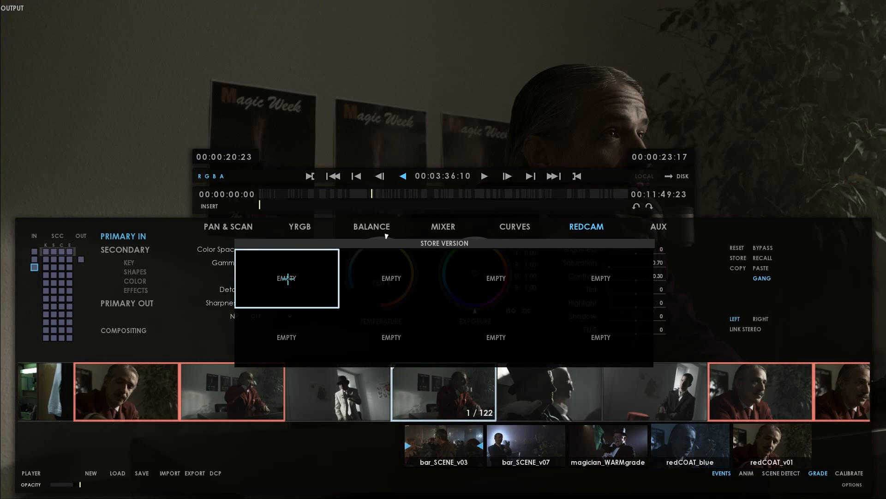
{"action": "left_click", "coordinate": [357, 336]}
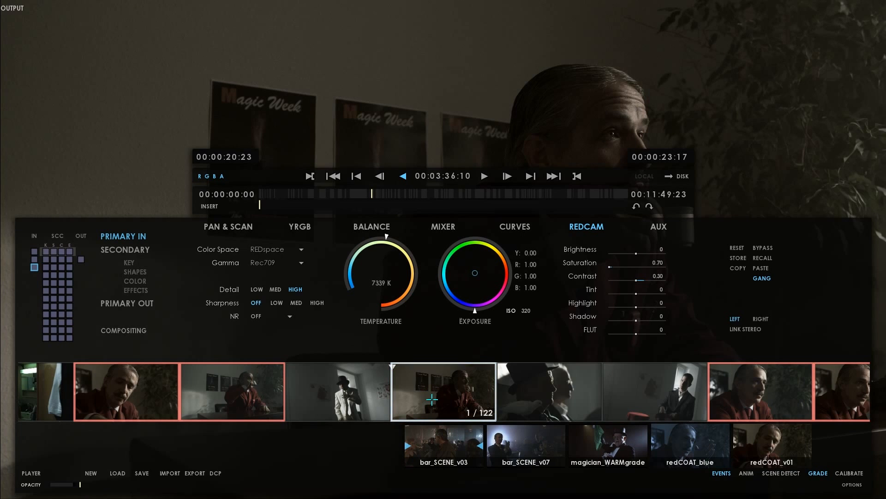
{"action": "key", "text": "r"}
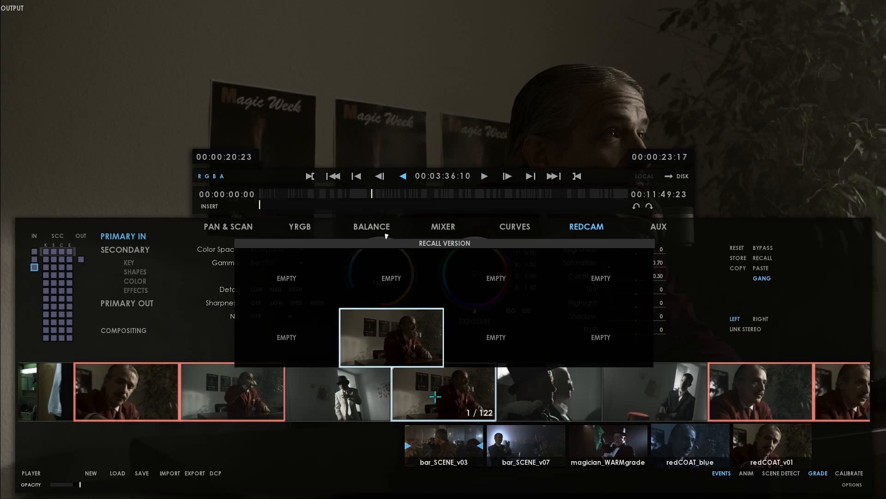
{"action": "left_click", "coordinate": [395, 335]}
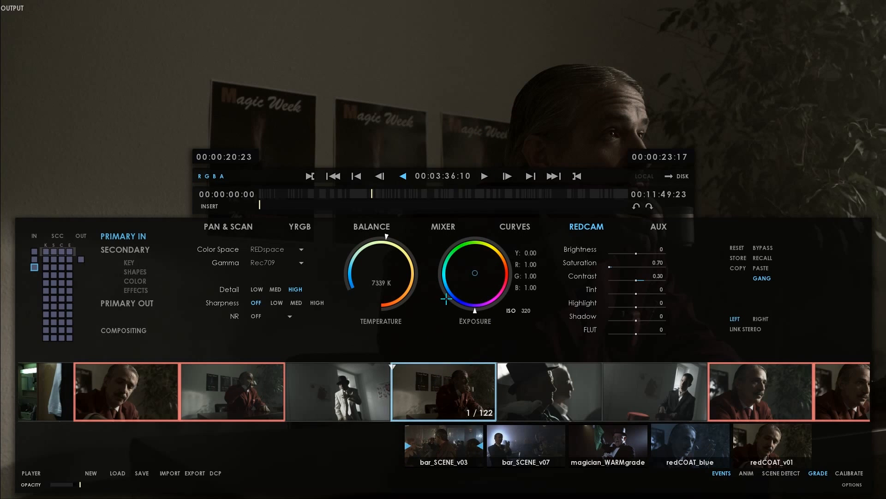
Apply the redCOAT_blue preset to the shot and store that grade in the first version slot
{"action": "left_click", "coordinate": [687, 446]}
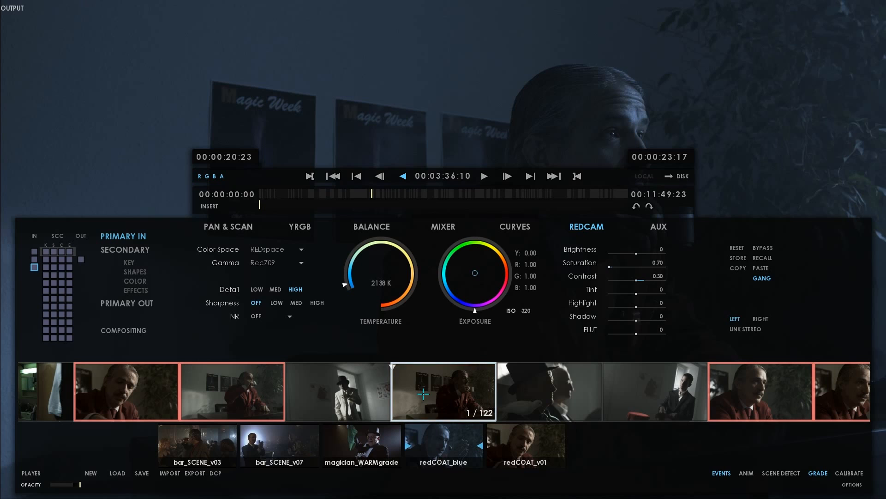
{"action": "key", "text": "s"}
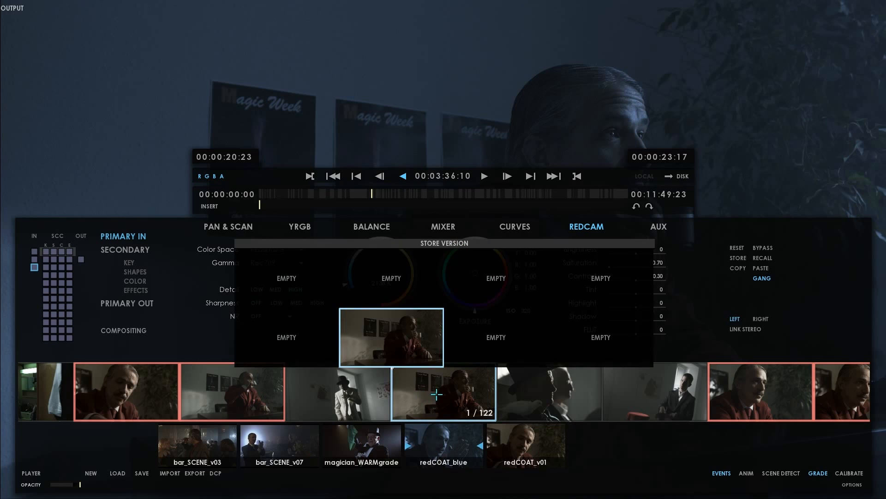
{"action": "left_click", "coordinate": [294, 279]}
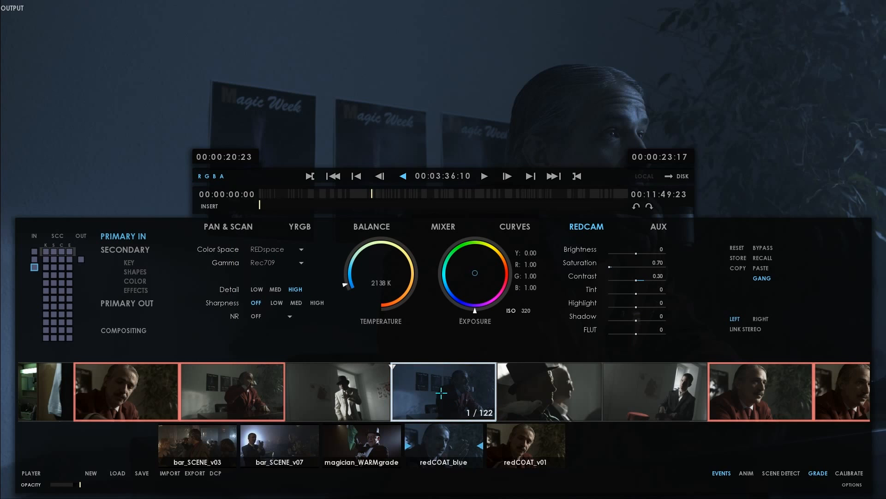
Compare the shot's stored warm and blue versions, finishing on the warm one, and play the shot, stopping at 00:03:38:05
{"action": "key", "text": "r"}
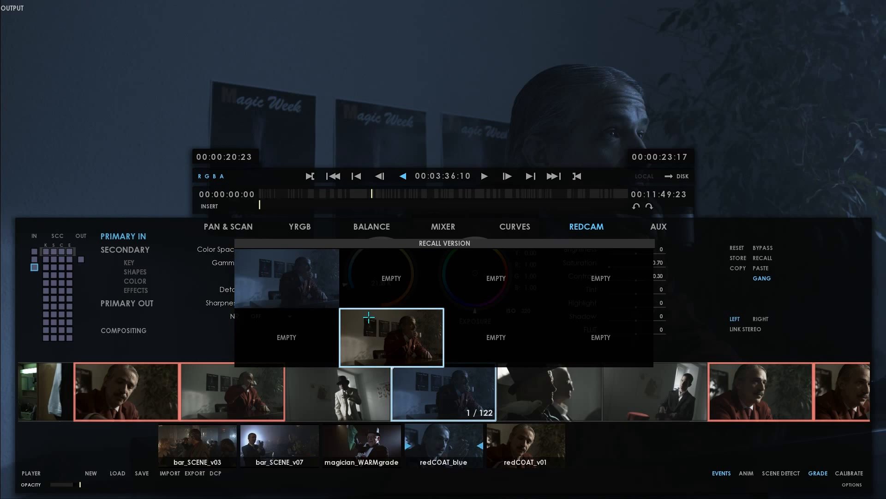
{"action": "left_click", "coordinate": [349, 317]}
{"action": "key", "text": "r"}
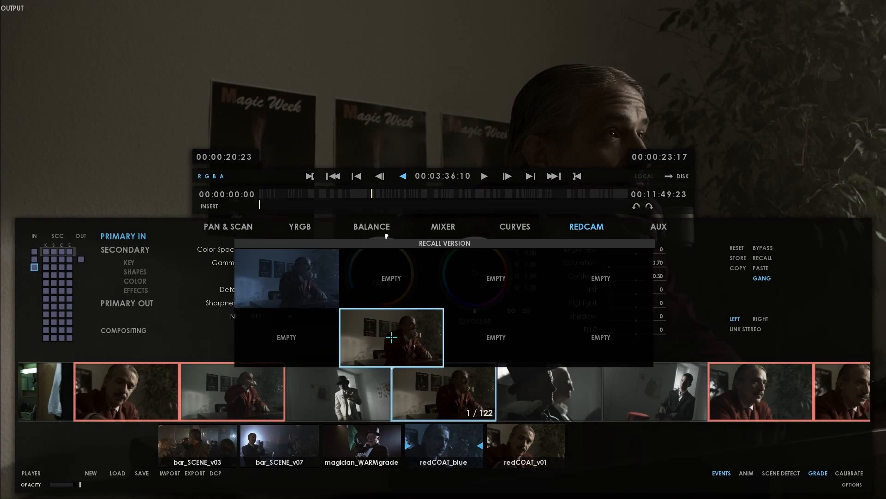
{"action": "left_click", "coordinate": [307, 272]}
{"action": "key", "text": "r"}
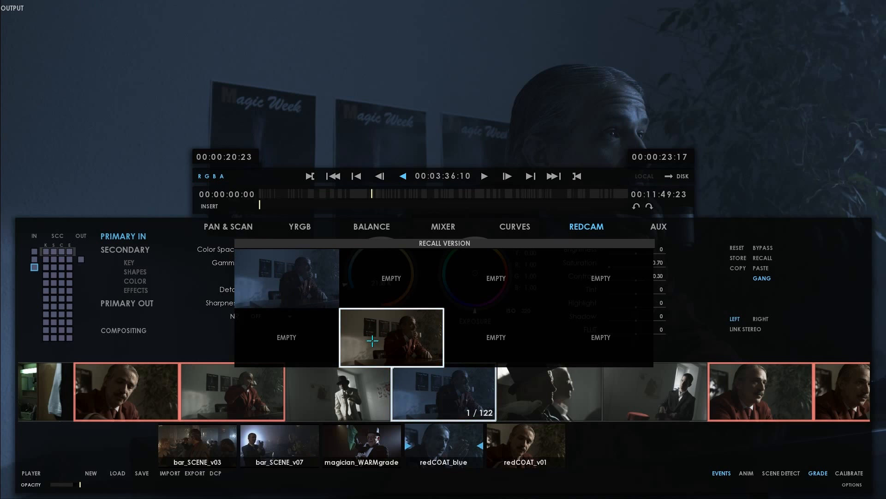
{"action": "left_click", "coordinate": [392, 337]}
{"action": "key", "text": "space"}
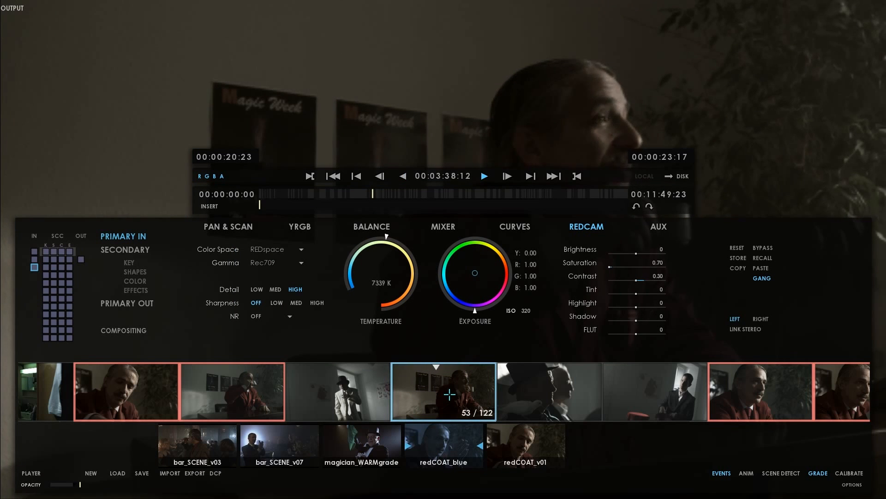
{"action": "key", "text": "Right"}
{"action": "key", "text": "space"}
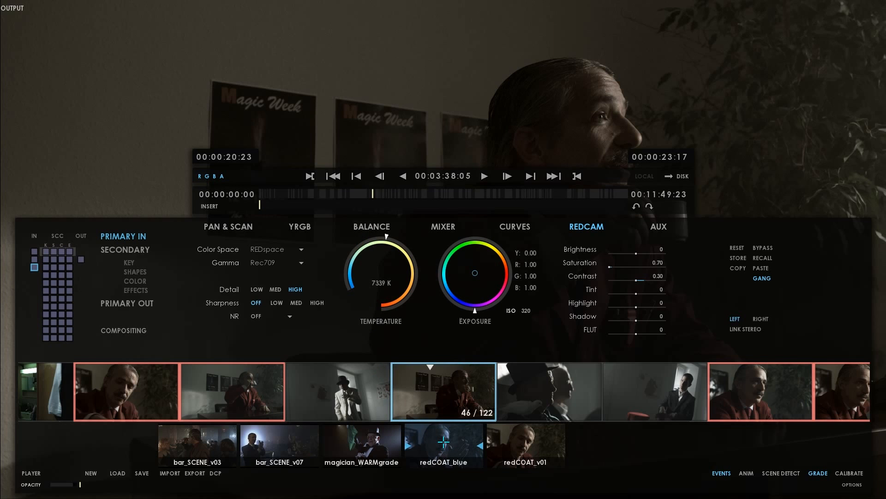
Build a brighter blue grade from the redCOAT_blue preset with REDspace gamma and a midtones Y value of 0.28
{"action": "left_click", "coordinate": [444, 442]}
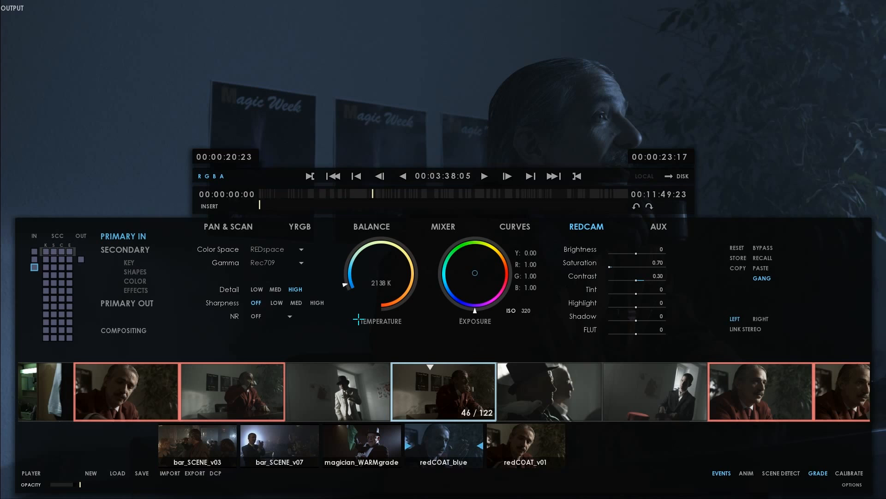
{"action": "left_click", "coordinate": [301, 264]}
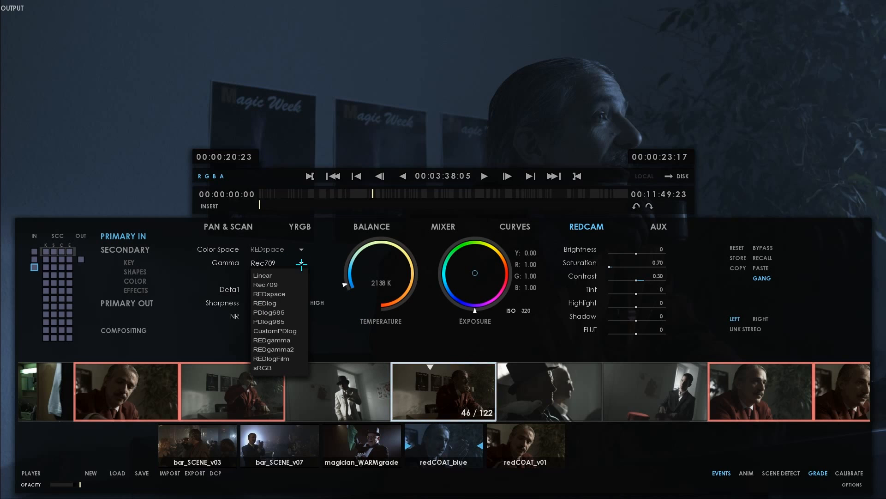
{"action": "left_click", "coordinate": [294, 293]}
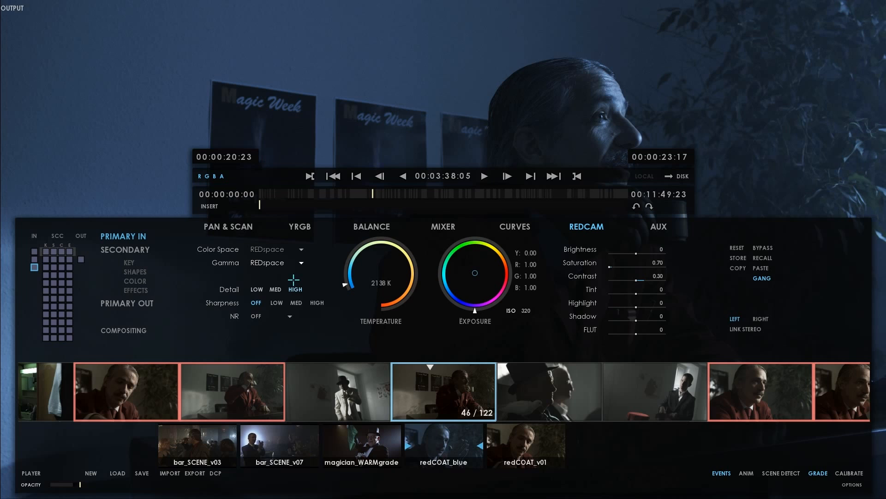
{"action": "left_click", "coordinate": [371, 227]}
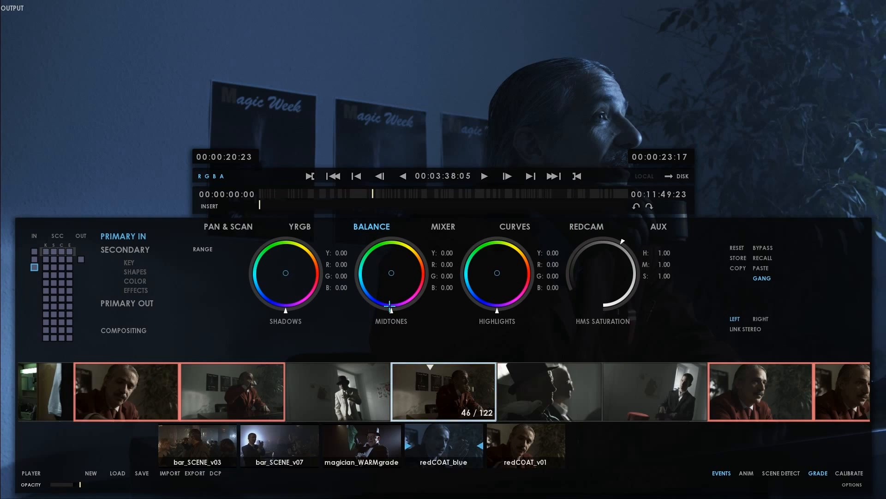
{"action": "left_click_drag", "start_coordinate": [391, 305], "coordinate": [391, 307]}
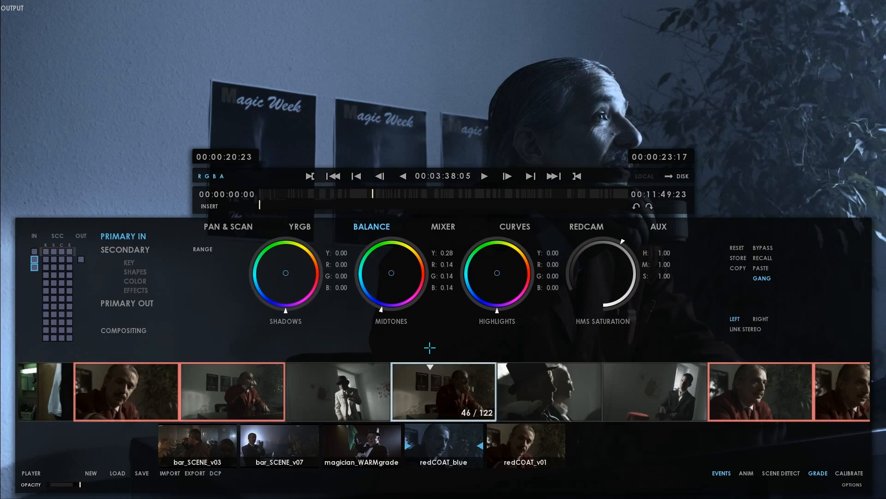
Add the brighter blue grade to the preset library and store it as a version in the second slot of the upper row
{"action": "key", "text": "ctrl+c"}
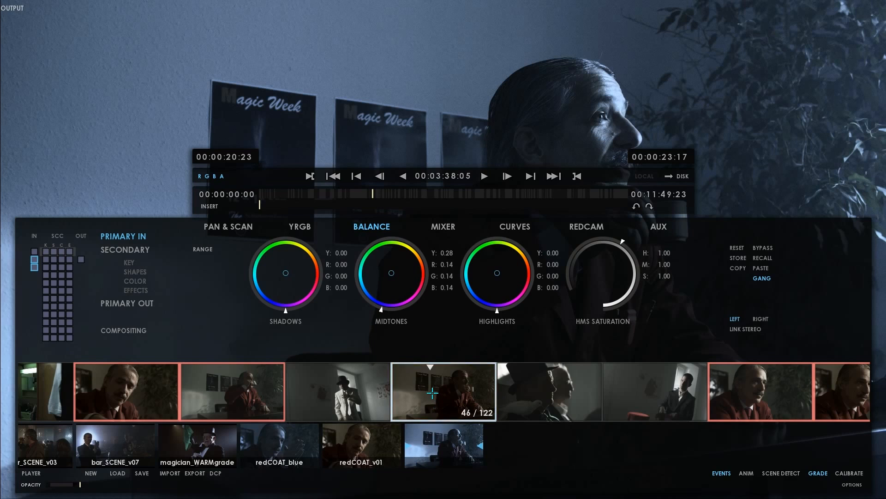
{"action": "key", "text": "s"}
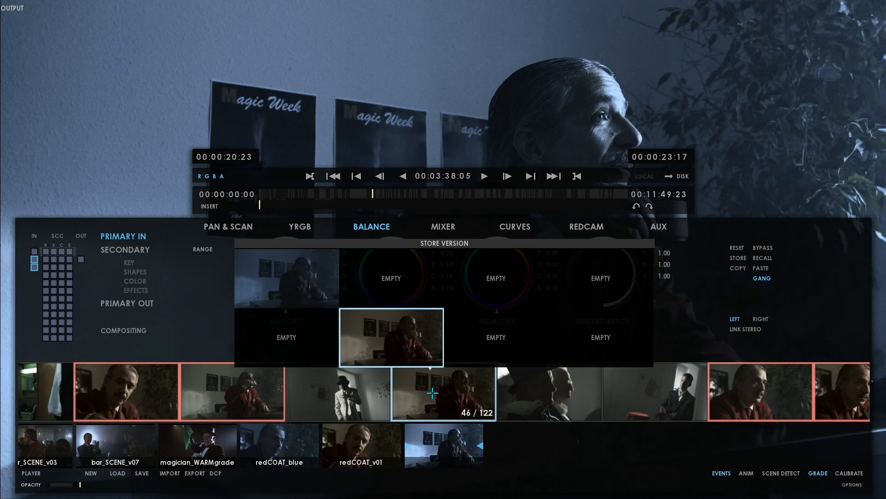
{"action": "left_click", "coordinate": [415, 274]}
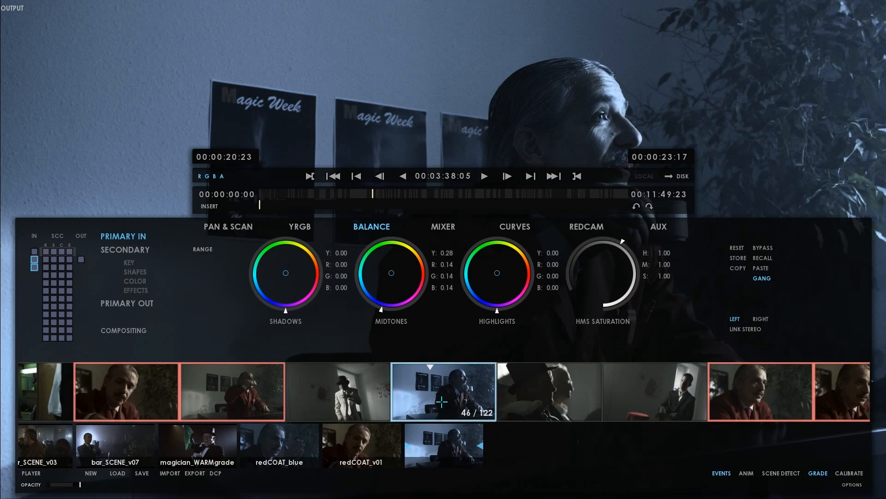
Compare the shot's three stored versions by recalling warm, dark blue and brighter blue in turn, ending on the warm version
{"action": "key", "text": "r"}
{"action": "left_click", "coordinate": [375, 328]}
{"action": "key", "text": "r"}
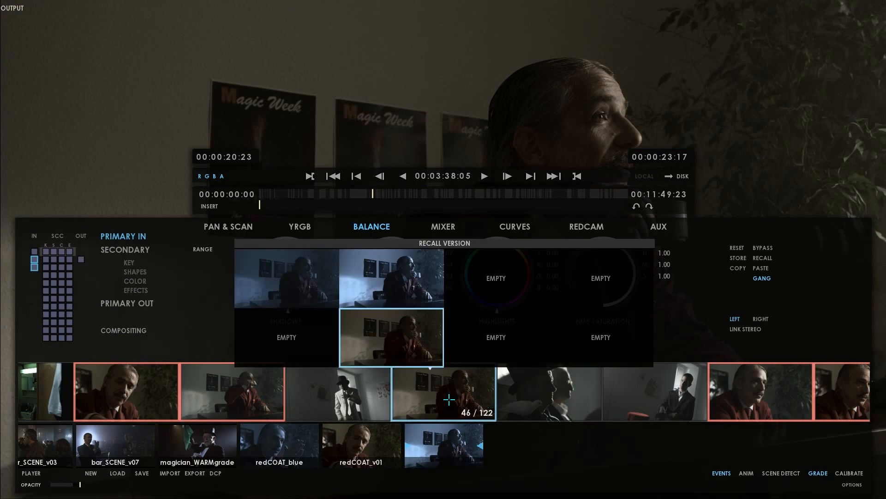
{"action": "left_click", "coordinate": [291, 262]}
{"action": "key", "text": "r"}
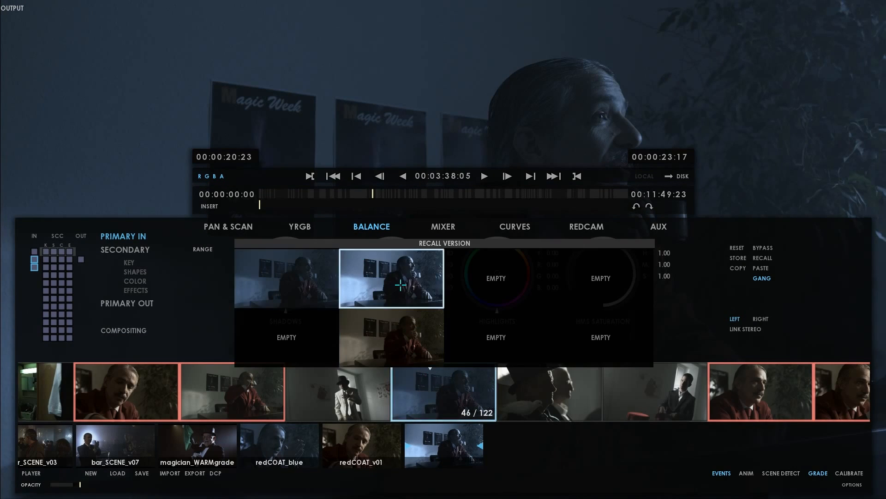
{"action": "left_click", "coordinate": [401, 284]}
{"action": "key", "text": "r"}
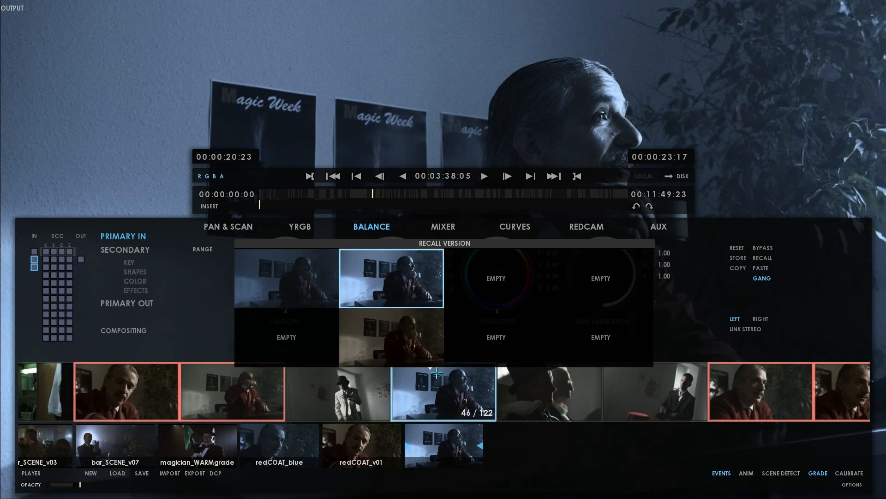
{"action": "left_click", "coordinate": [393, 328]}
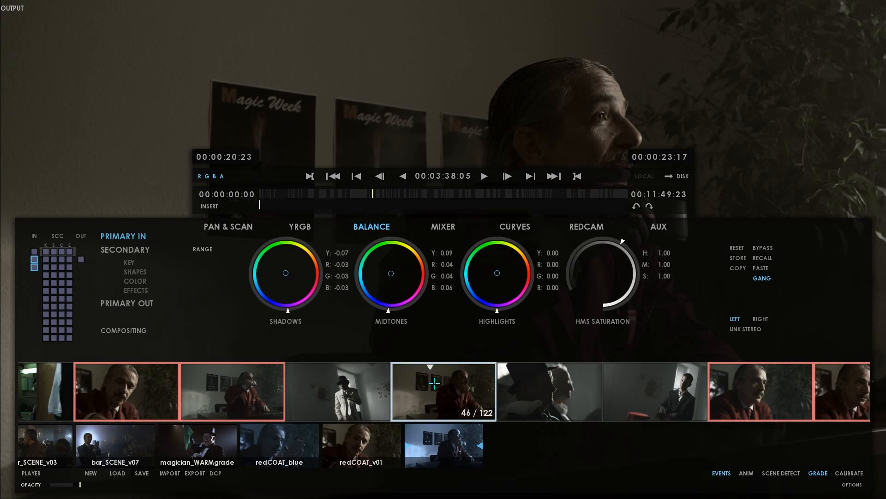
Display the histogram and waveform scopes over the image, and briefly show the vectorscope before hiding it again
{"action": "key", "text": "h"}
{"action": "key", "text": "w"}
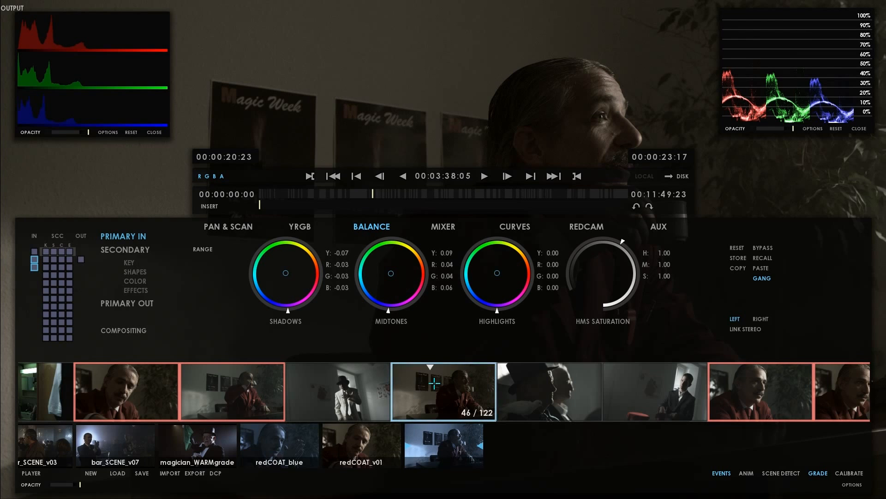
{"action": "key", "text": "v"}
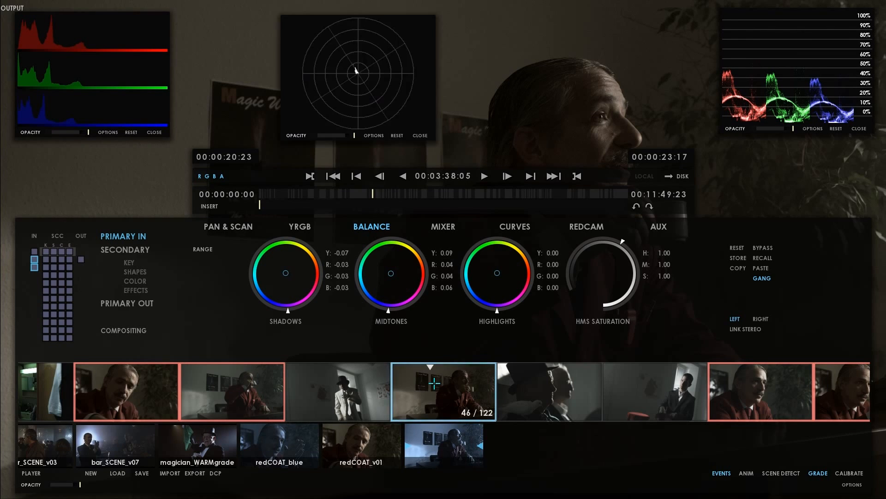
{"action": "key", "text": "v"}
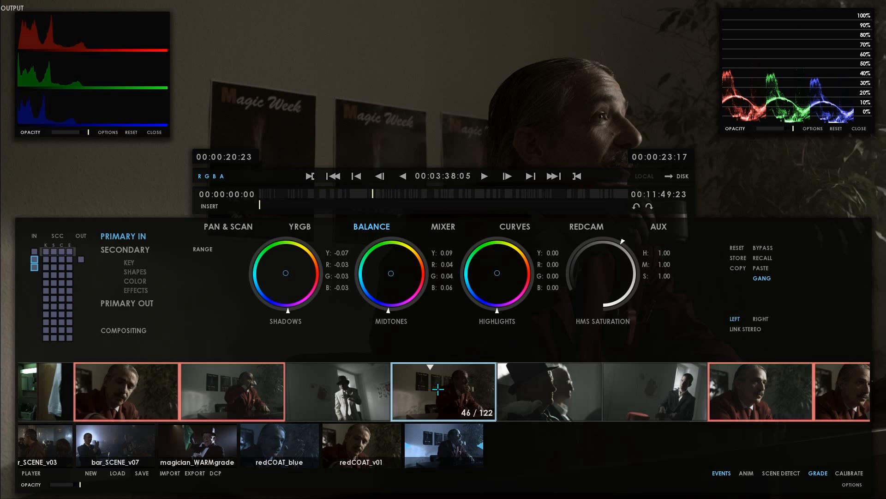
Check the dark blue and brighter blue versions on the histogram and waveform, then return to the warm version
{"action": "key", "text": "r"}
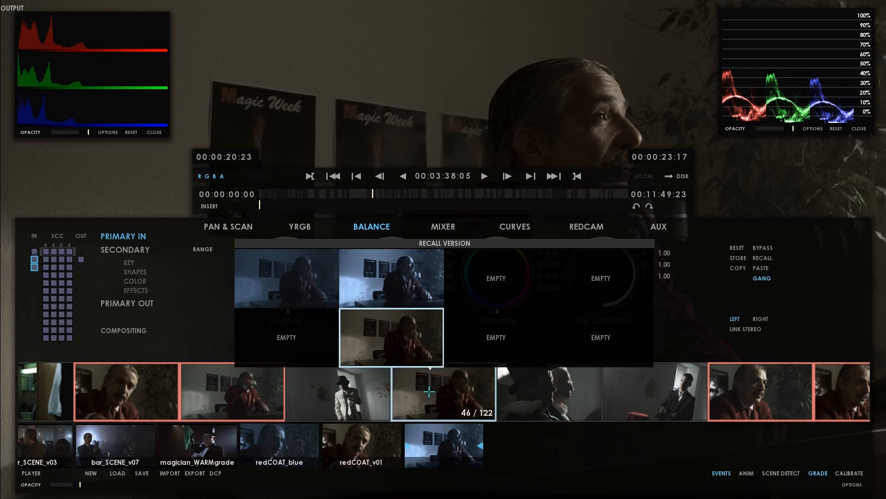
{"action": "left_click", "coordinate": [311, 270]}
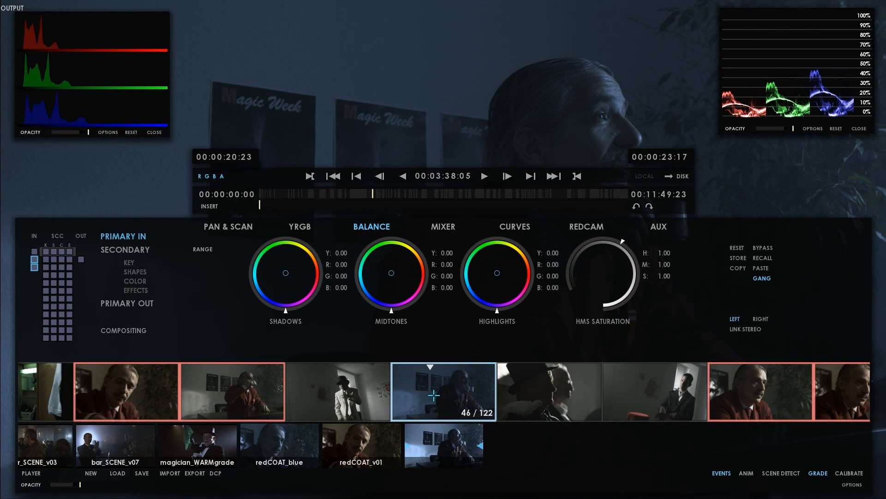
{"action": "key", "text": "r"}
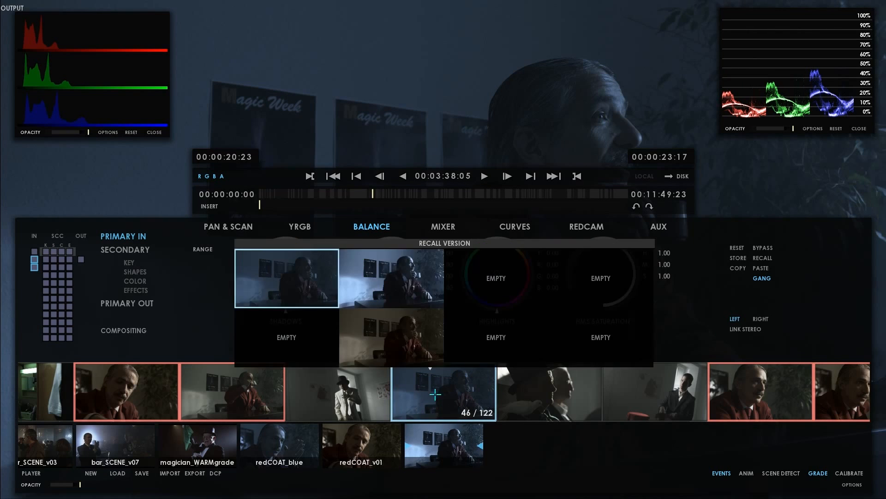
{"action": "left_click", "coordinate": [403, 277]}
{"action": "key", "text": "r"}
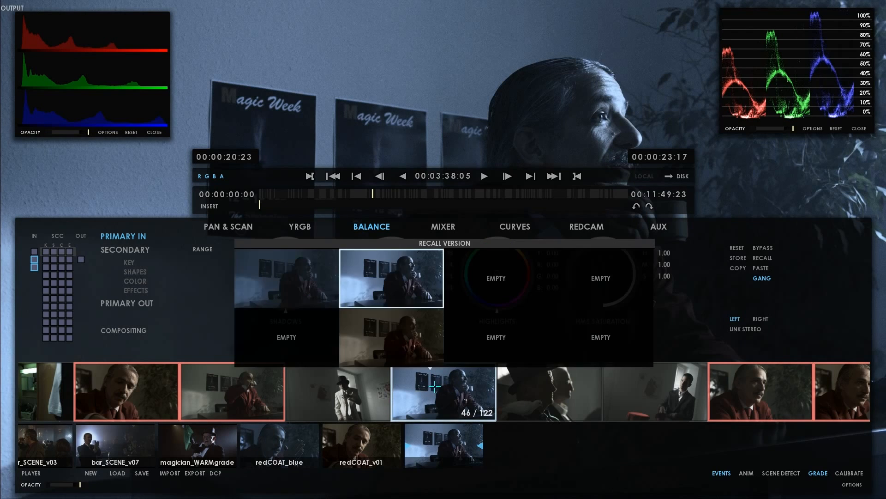
{"action": "left_click", "coordinate": [434, 351]}
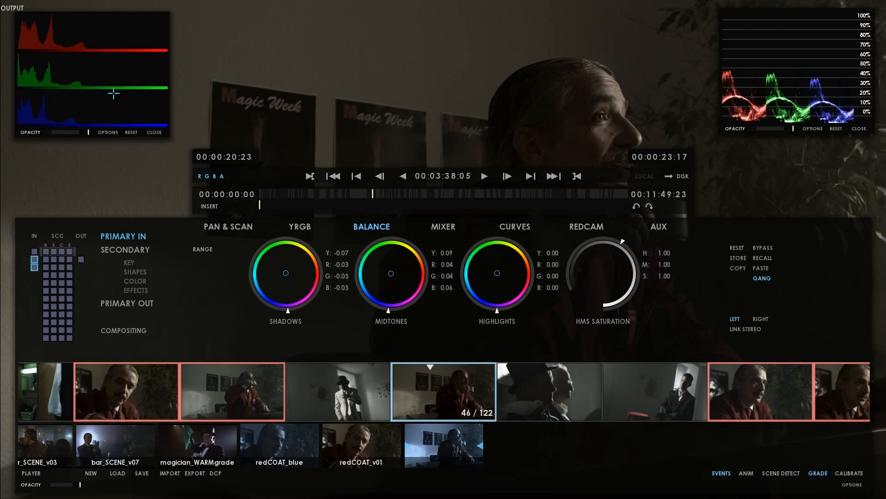
Play the shot, recall the brighter blue version during playback, and shuttle backward and forward through the shot
{"action": "key", "text": "space"}
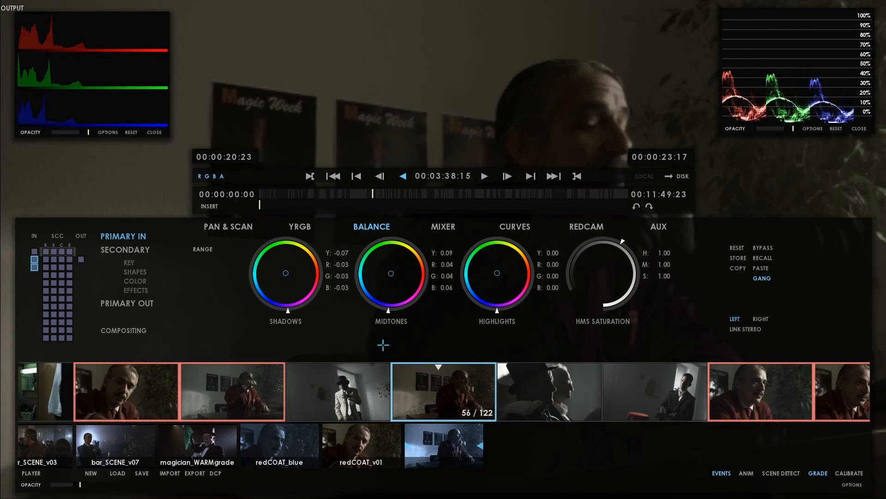
{"action": "left_click", "coordinate": [449, 392]}
{"action": "left_click", "coordinate": [415, 297]}
{"action": "key", "text": "j"}
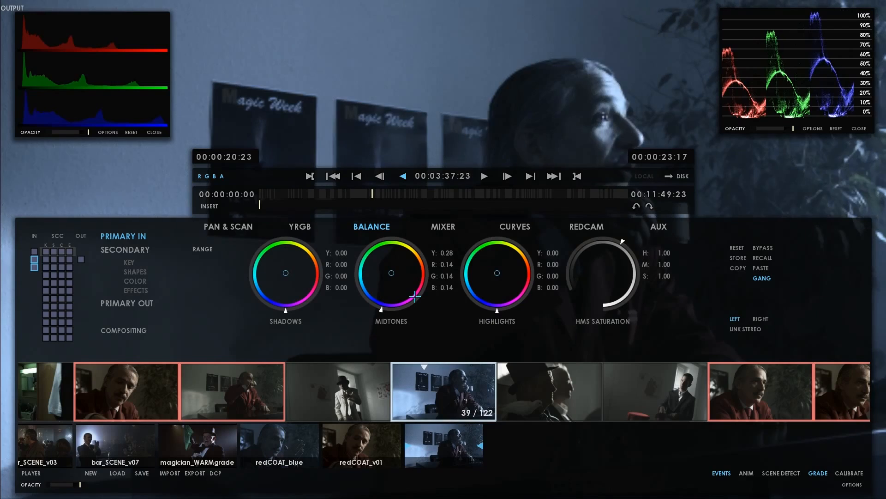
{"action": "key", "text": "l"}
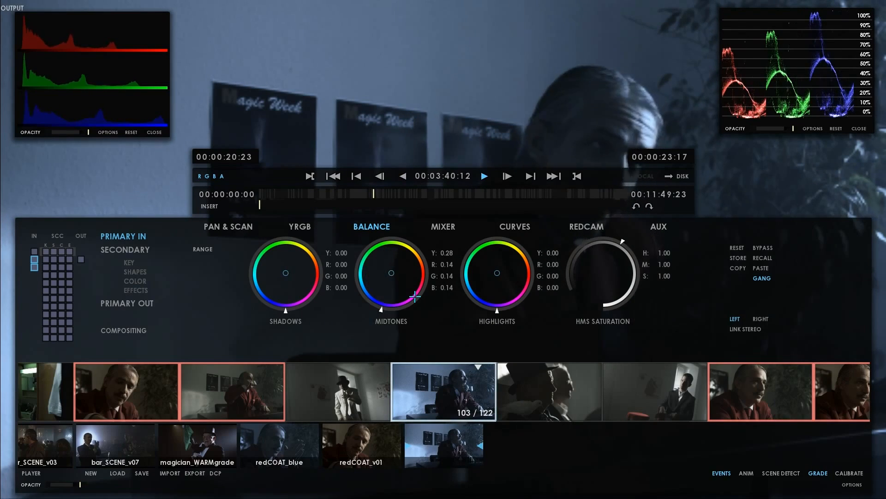
{"action": "key", "text": "j"}
{"action": "key", "text": "k"}
{"action": "key", "text": "l"}
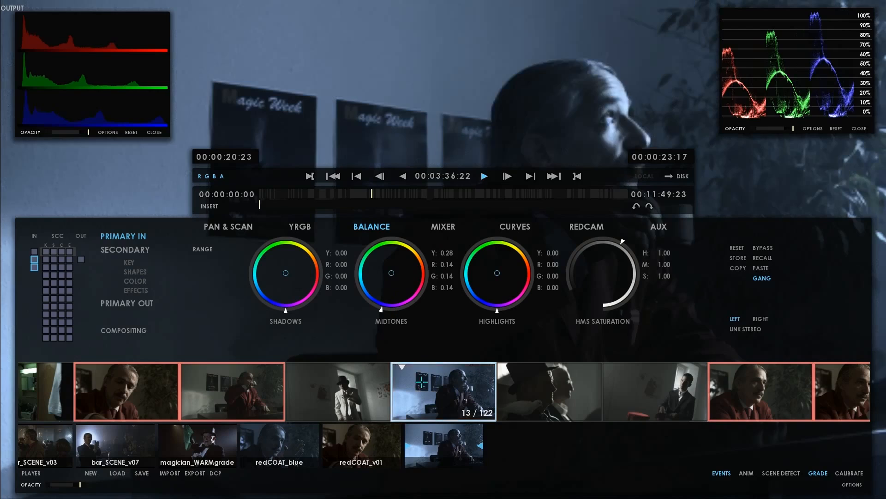